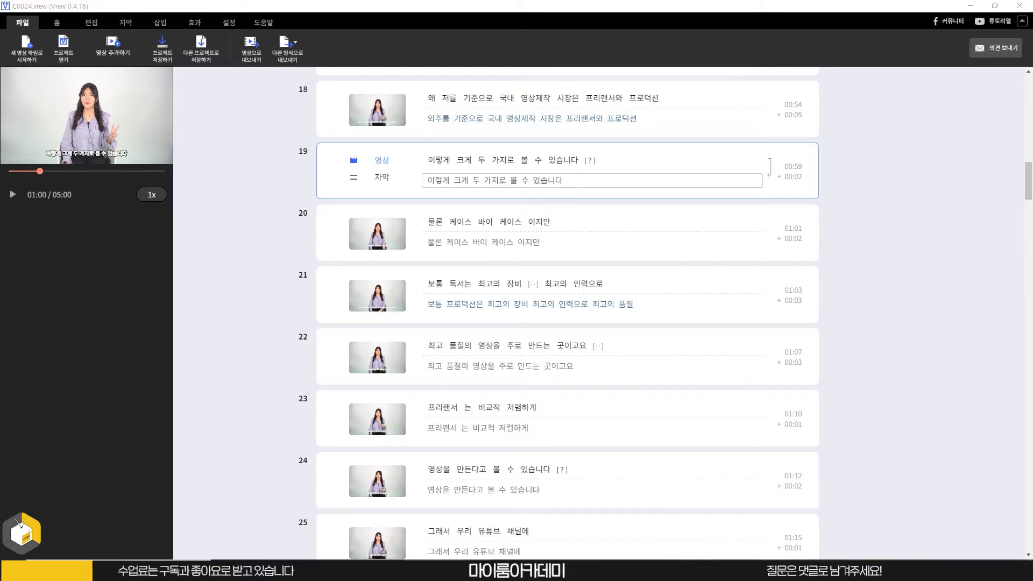
left_click_drag(1032, 285, 623, 298)
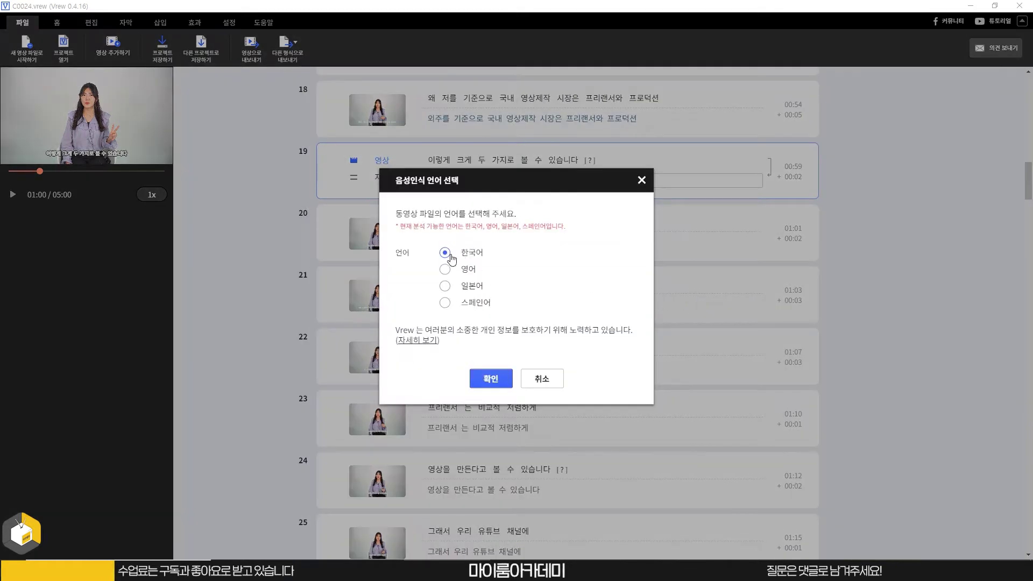
left_click(490, 378)
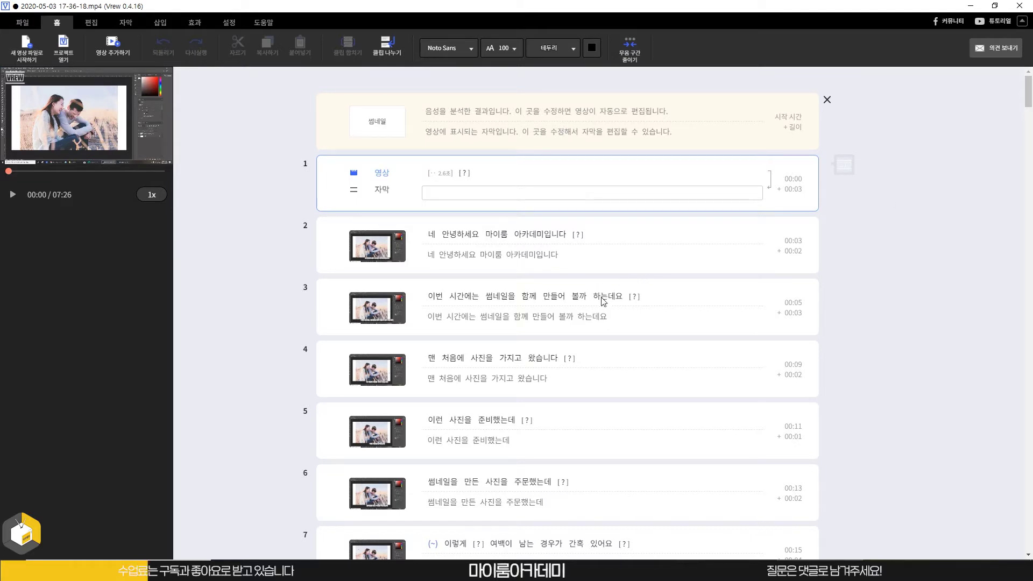
left_click(476, 299)
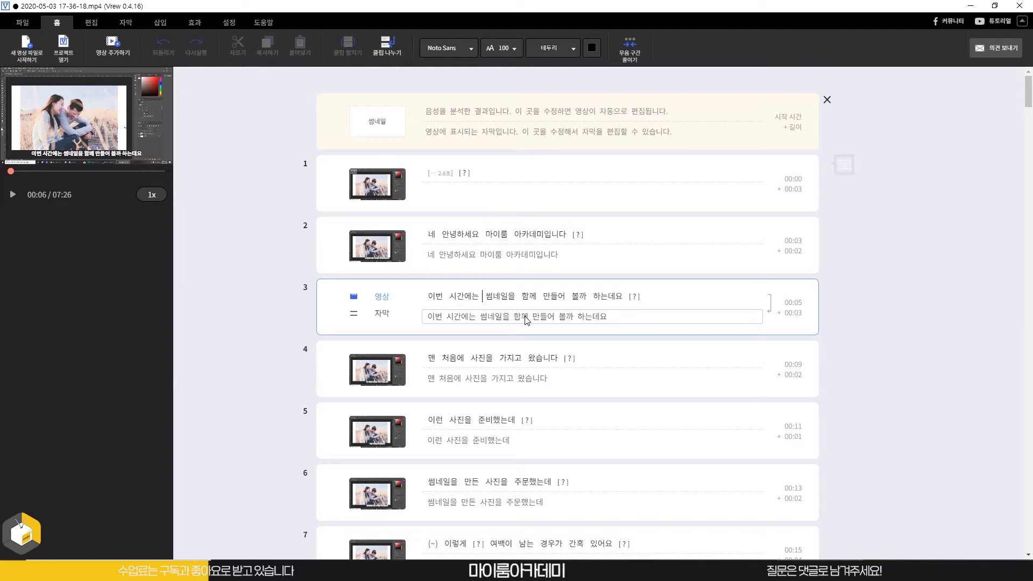
left_click(499, 257)
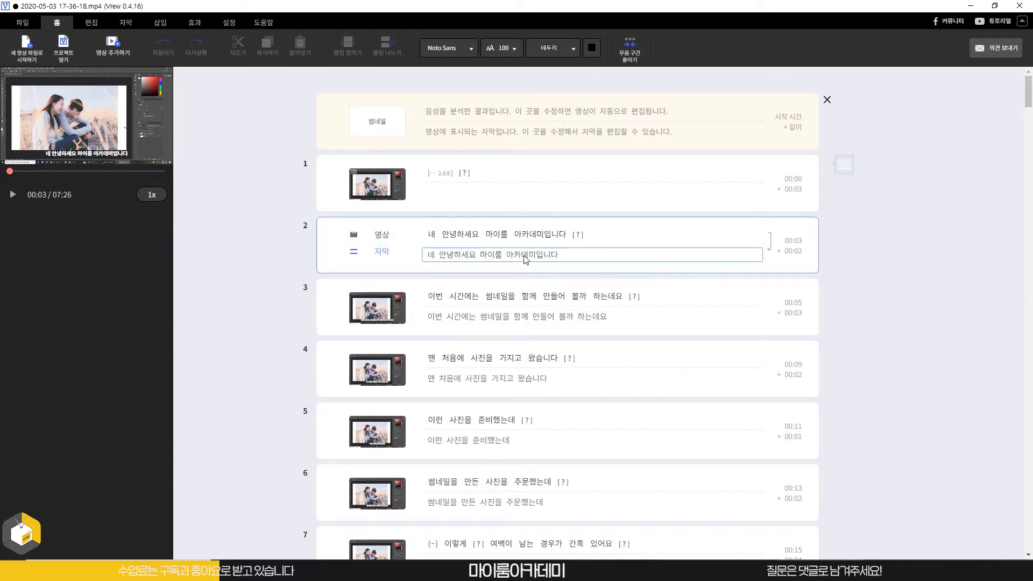
scroll(499, 260, "down", 1)
scroll(506, 260, "down", 1)
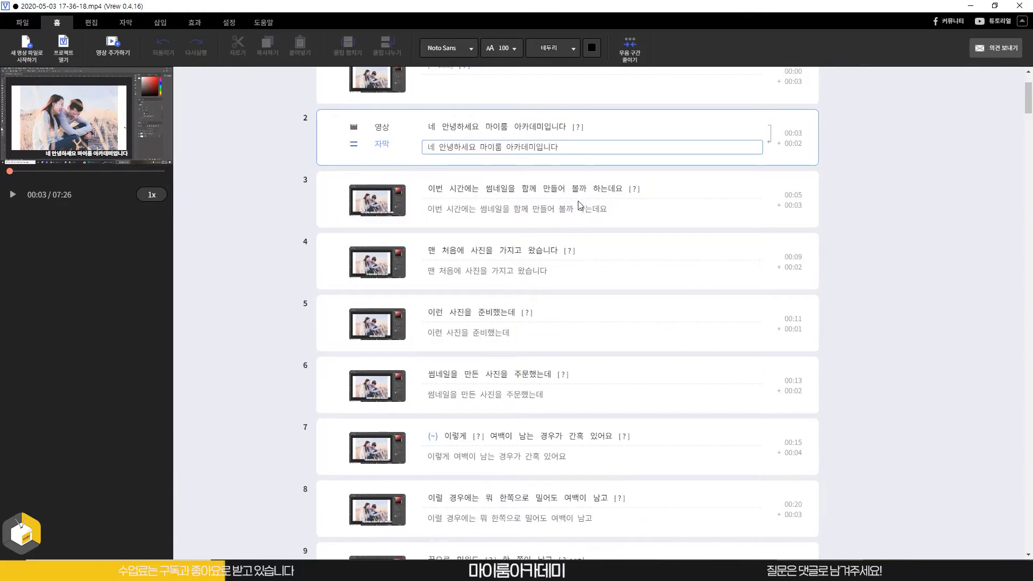
scroll(489, 260, "up", 2)
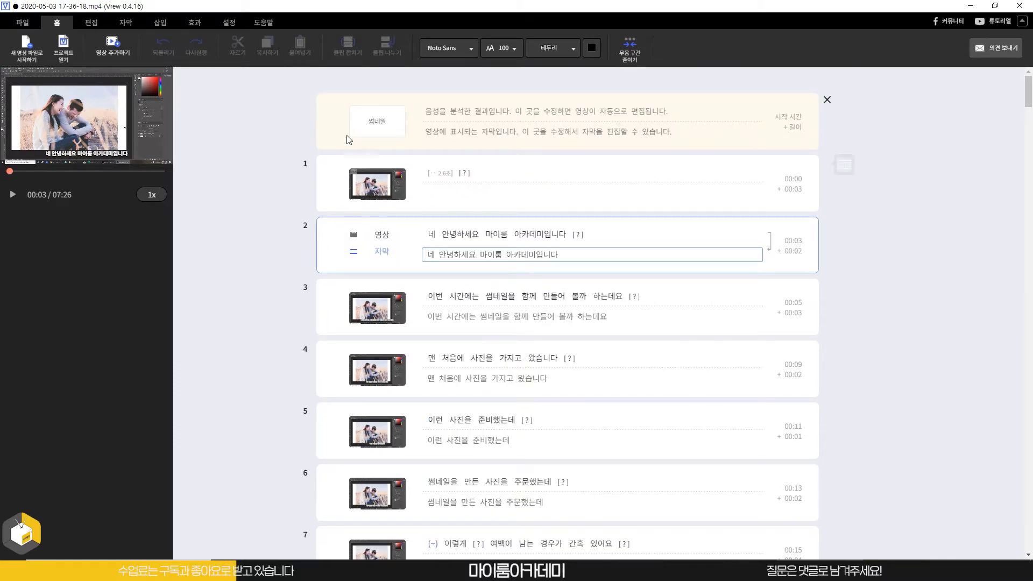
- Shorten all silent sections of the video to a maximum length of 0.0 seconds
left_click(90, 22)
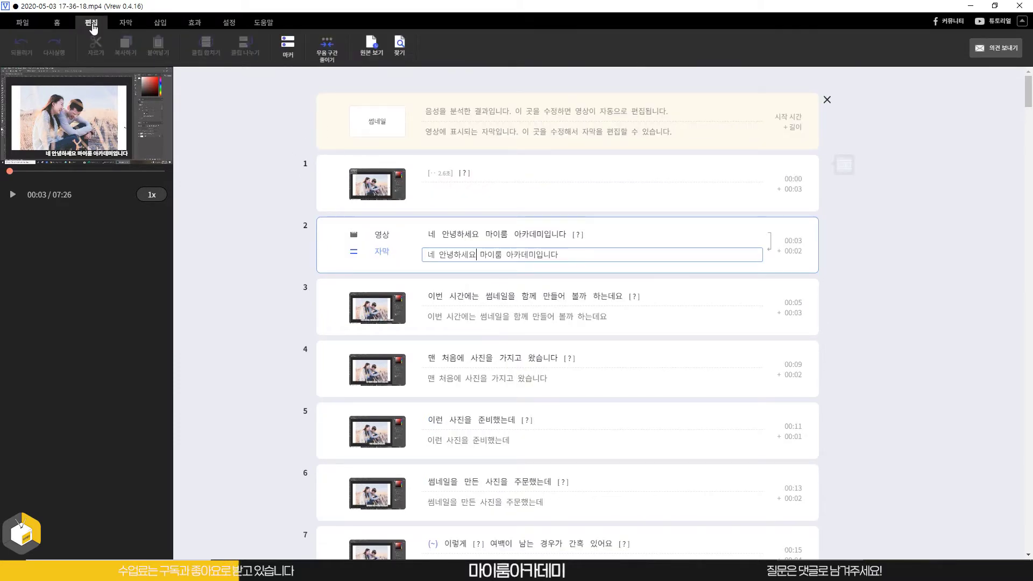
left_click(333, 60)
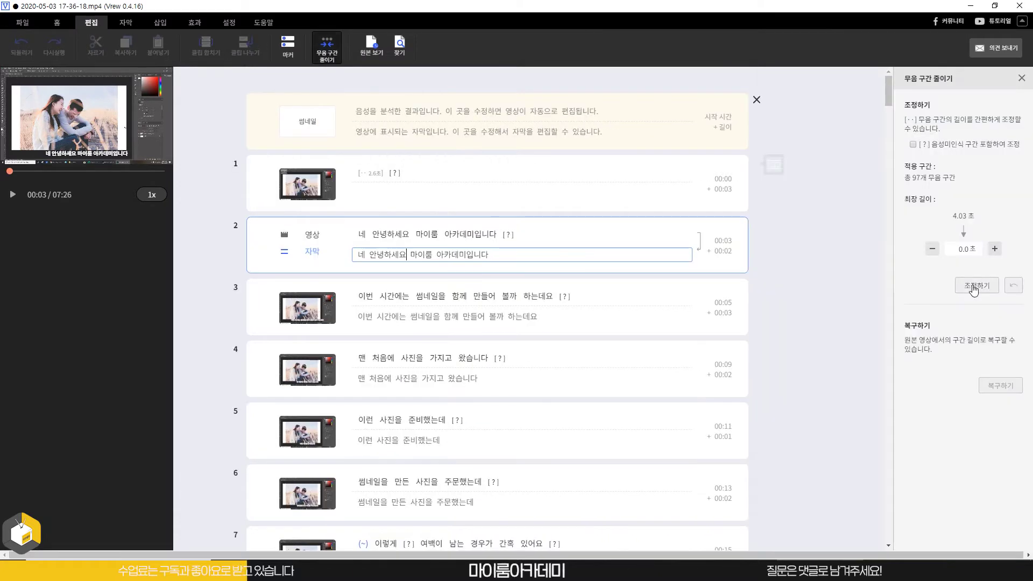
left_click(973, 286)
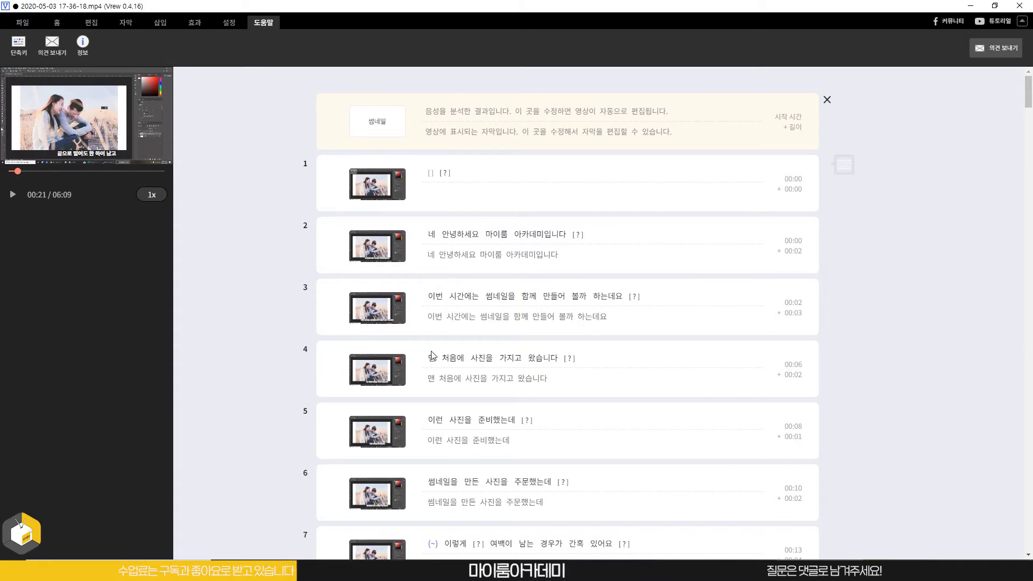
- Cut the opening words "맨 처음에" from the video line of clip 4
left_click(453, 363)
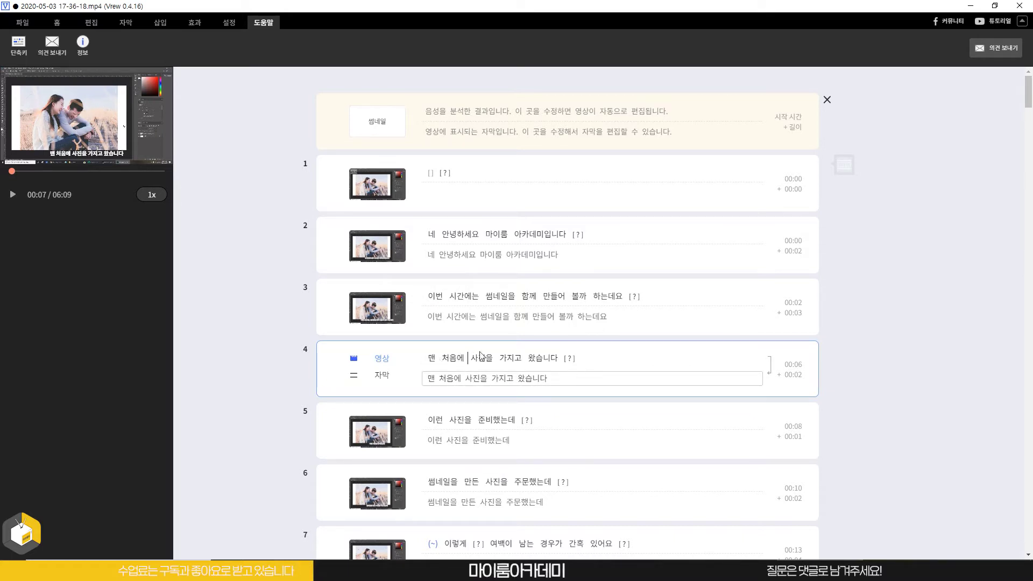
left_click(454, 380)
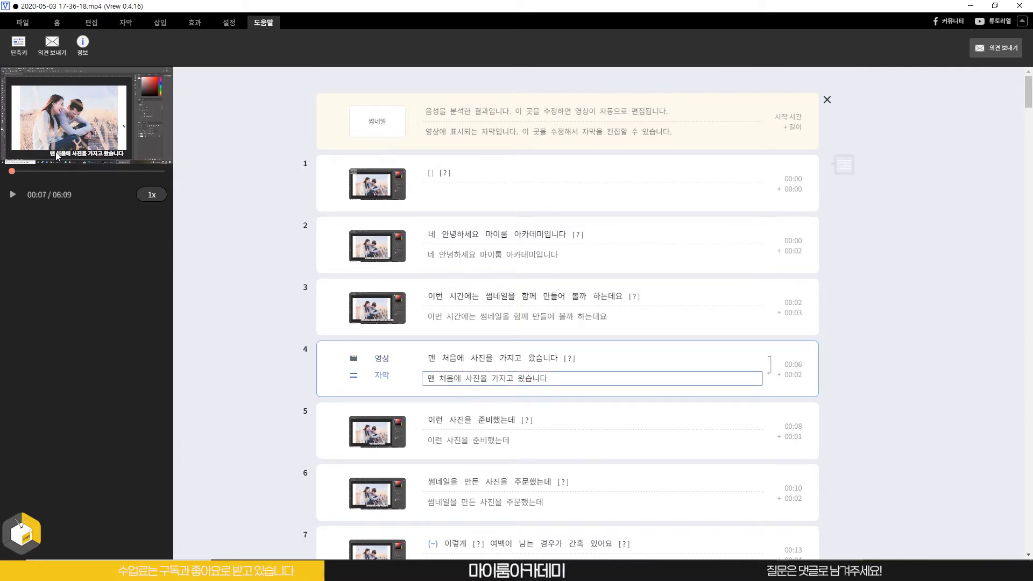
left_click(469, 358)
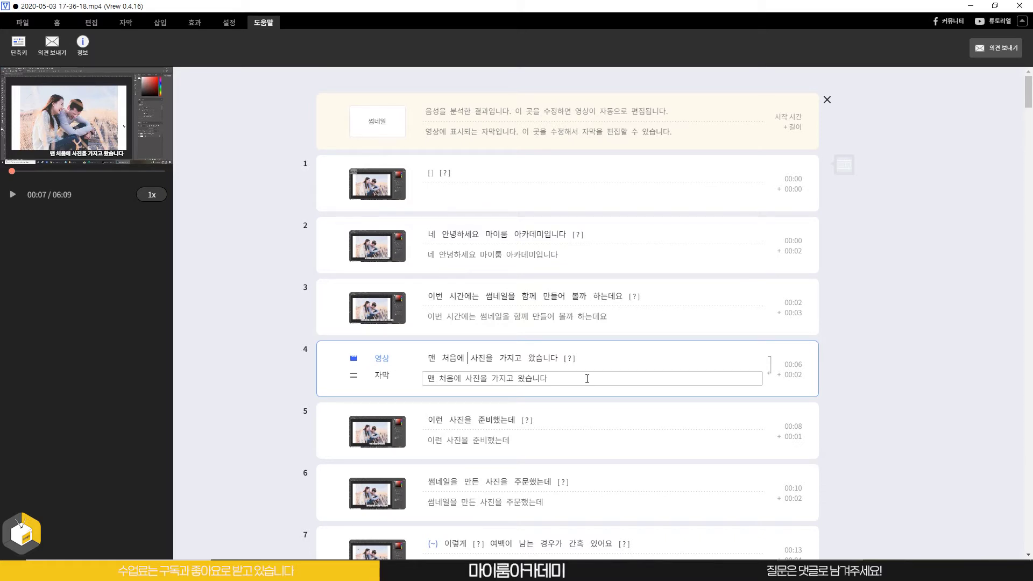
key("BackSpace")
key("BackSpace")
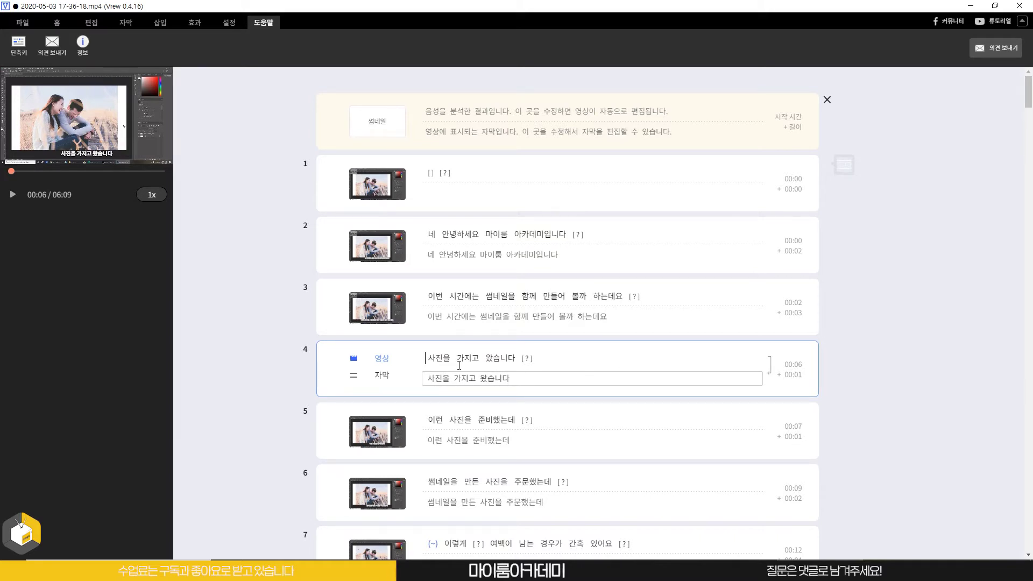
- Merge clip 5 into clip 4 and split the merged clip again before "이런 사진을 준비했는데"
left_click(537, 358)
key("Delete")
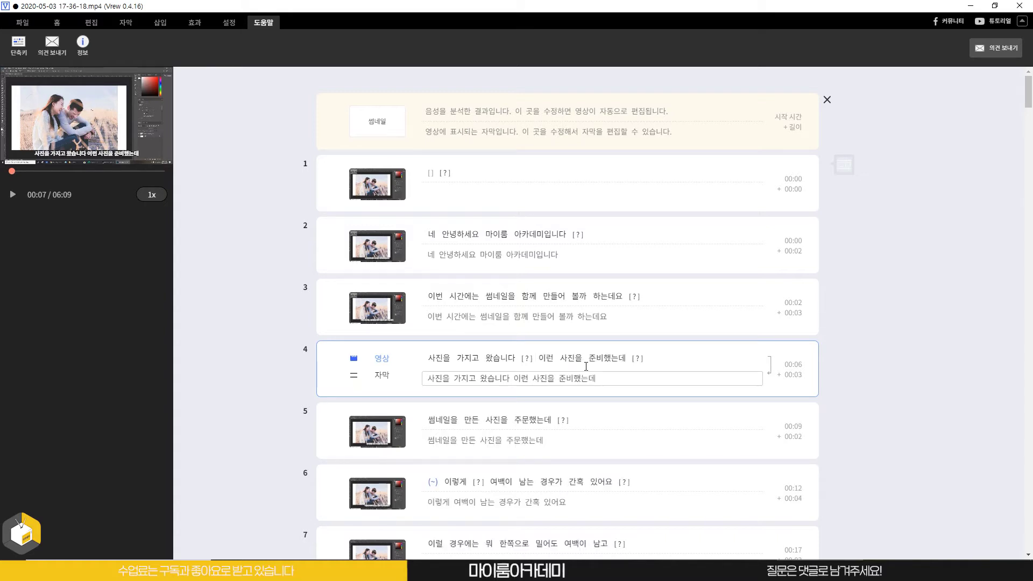
key("Return")
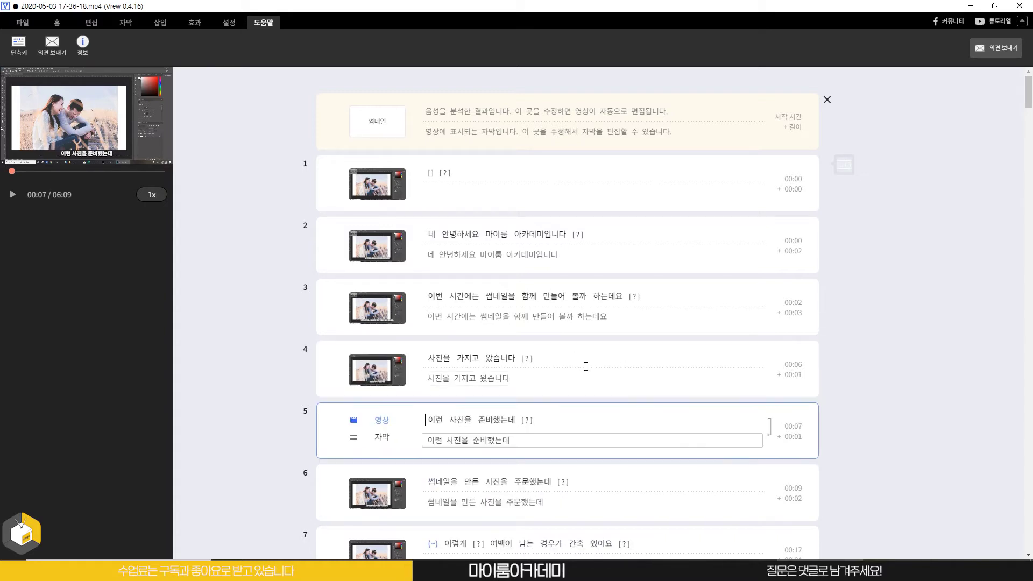
- Play back clip 13 and cut the unrecognised and silent segments between "저는" and "기본적으로" from its video line
scroll(575, 367, "down", 10)
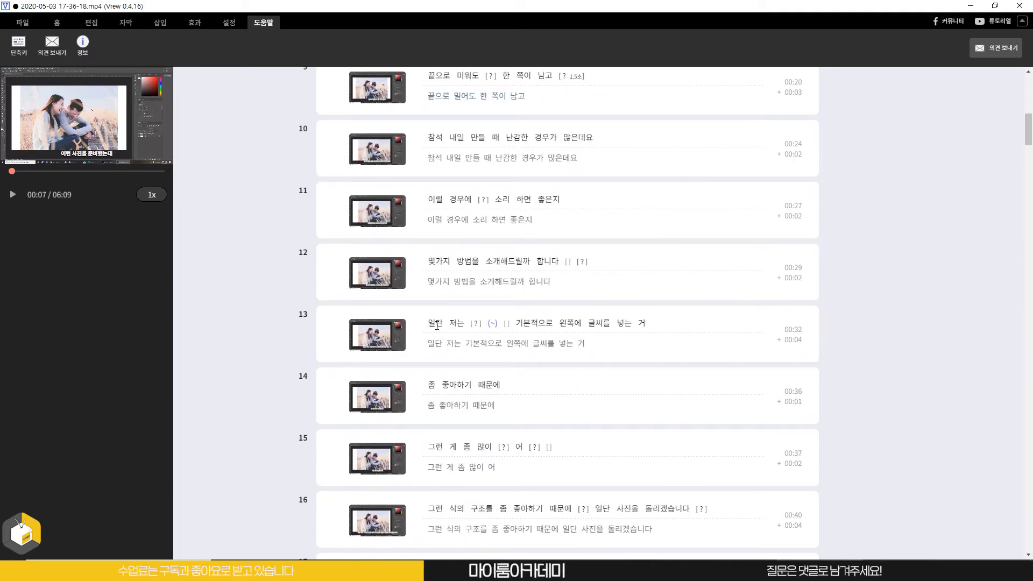
left_click(437, 325)
key("space")
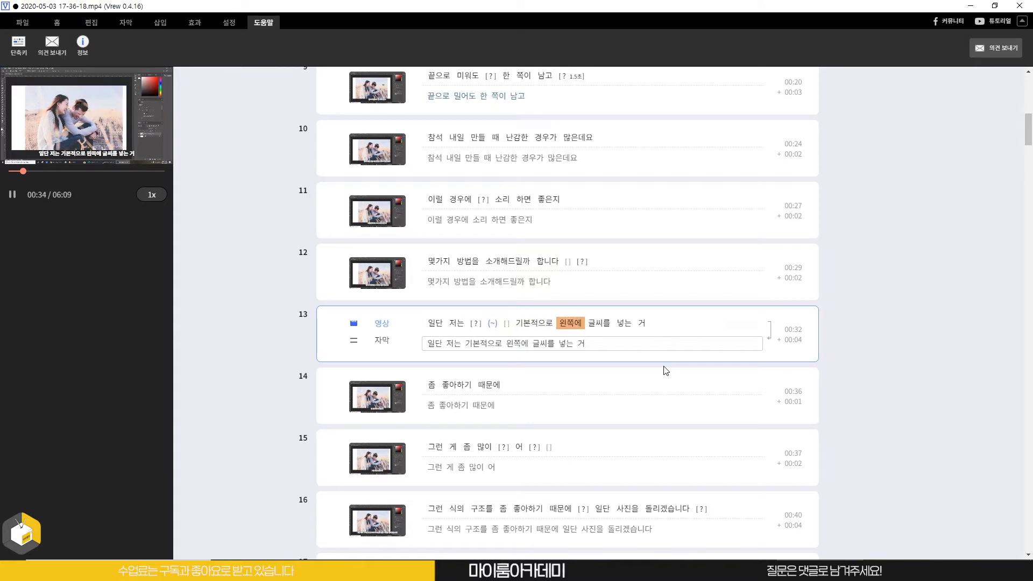
key("space")
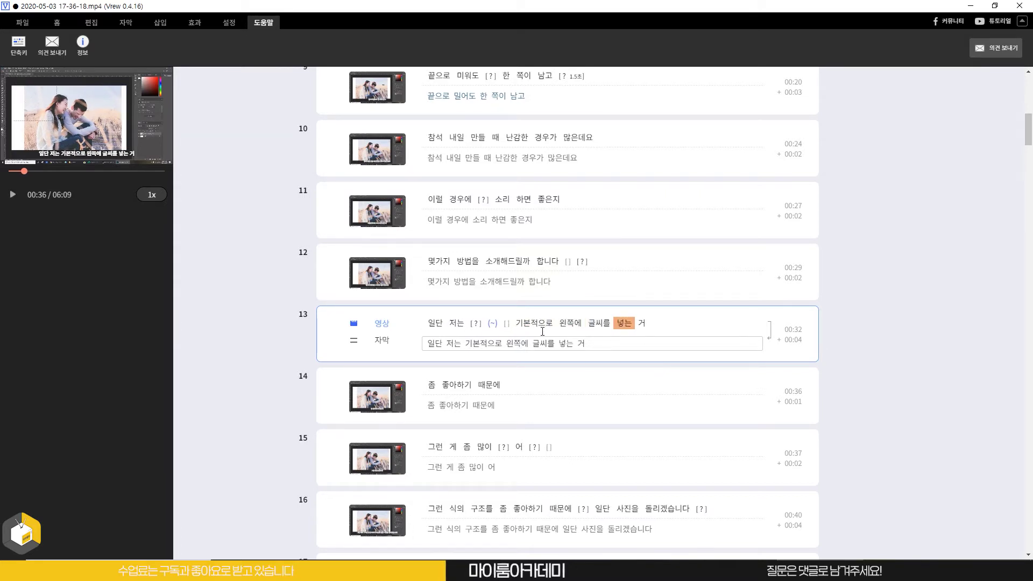
left_click(581, 335)
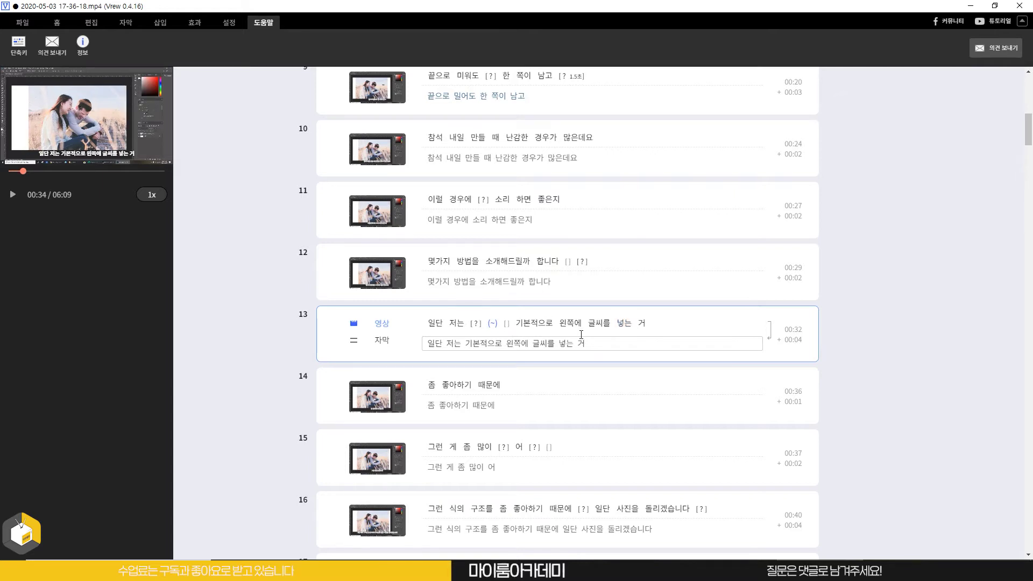
key("BackSpace")
key("BackSpace")
key("BackSpace")
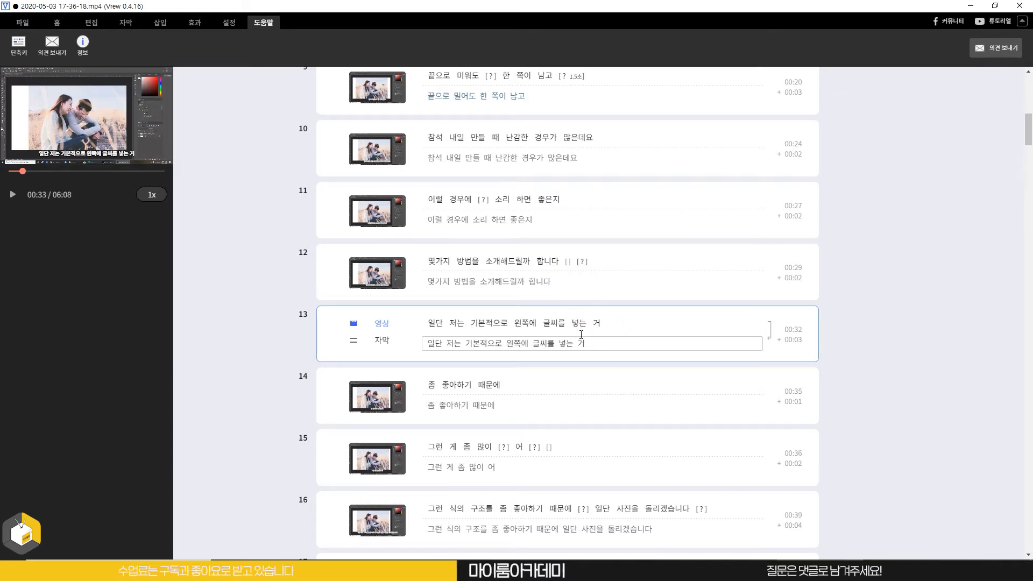
- Play back clip 14, "좀 좋아하기 때문에", and merge it onto the end of clip 13
key("Tab")
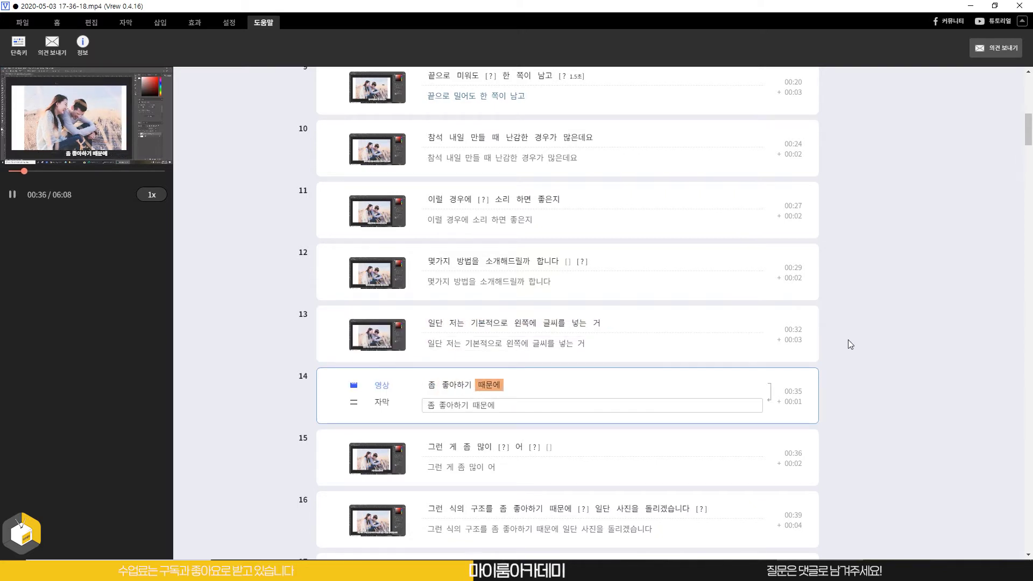
left_click(630, 331)
key("Delete")
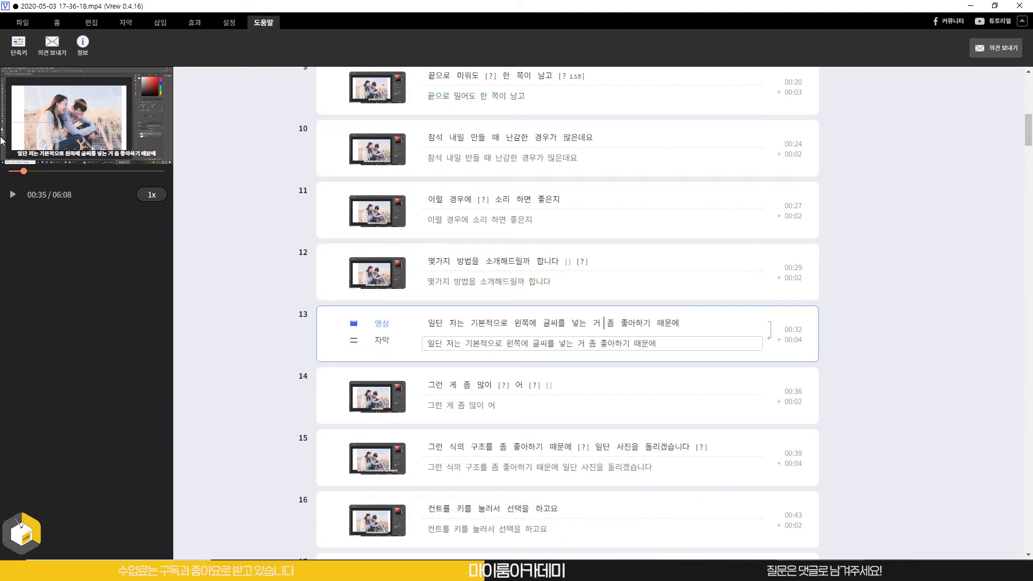
- Play back clip 14, cut the filler "어" and the unrecognised and silent segments after "많이", and append "그런 식의 구조를 좀 좋아하기 때문에"
left_click(516, 390)
key("space")
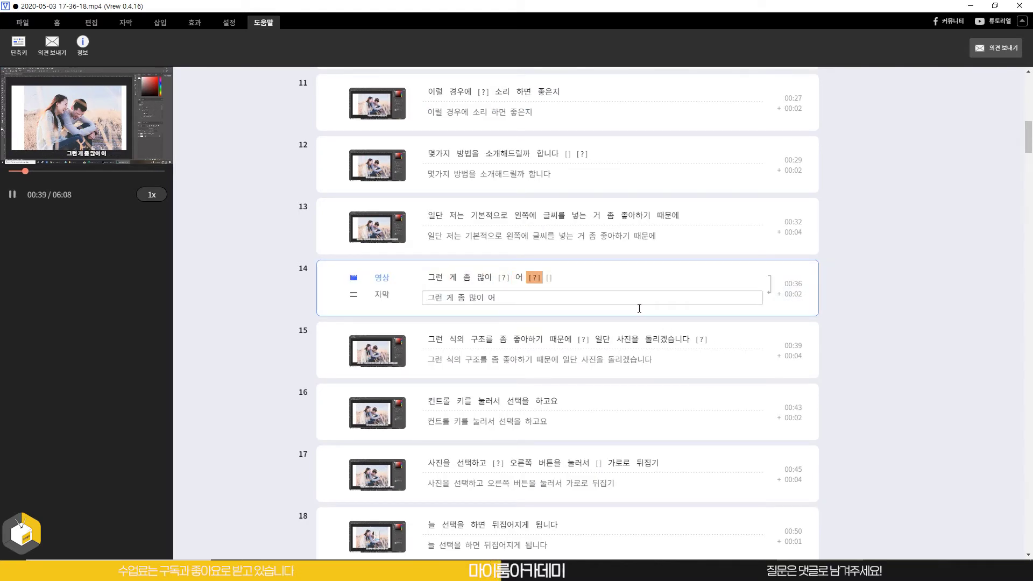
key("space")
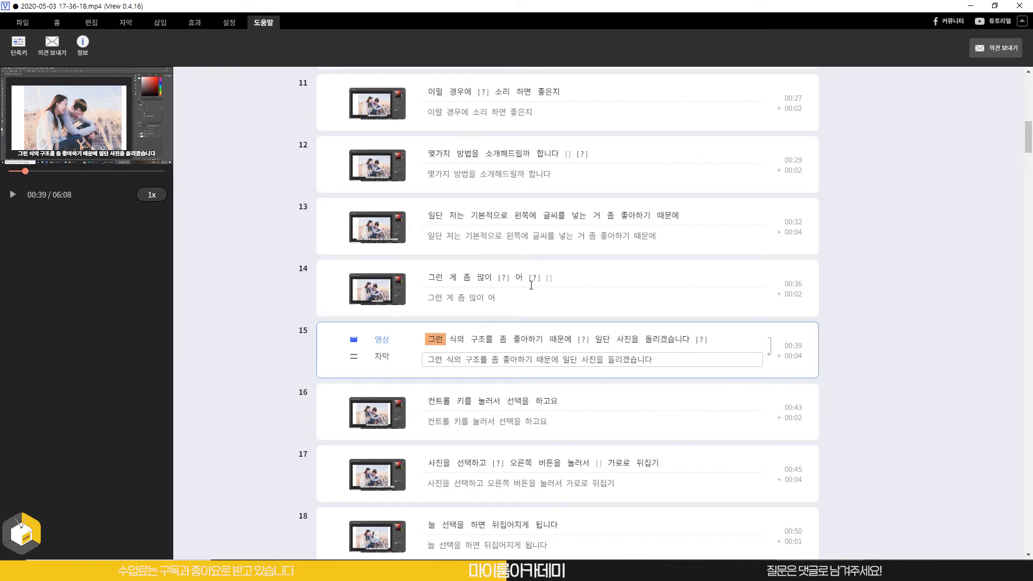
left_click(495, 278)
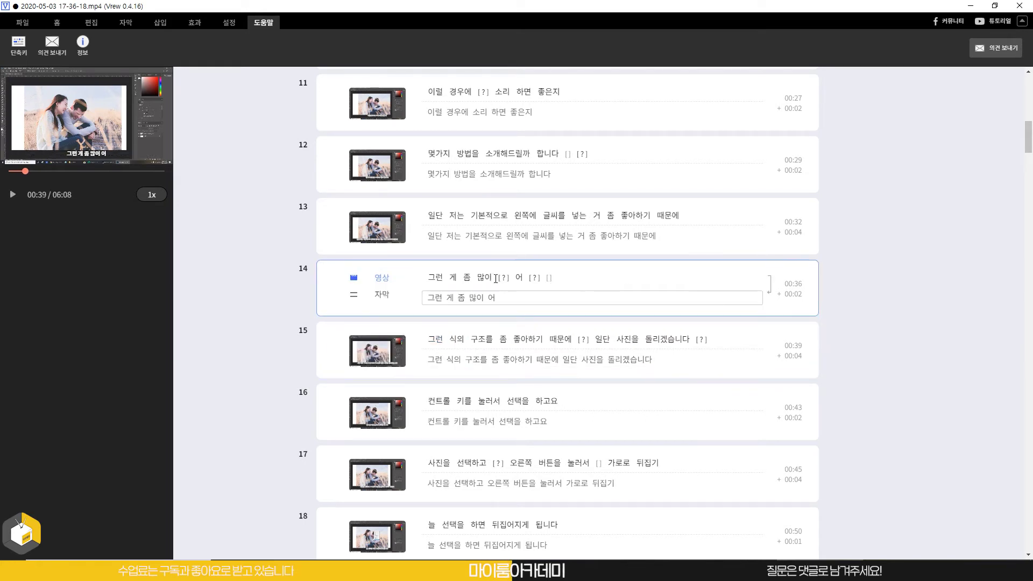
key("Delete")
key("Delete")
key("Delete")
key("Delete")
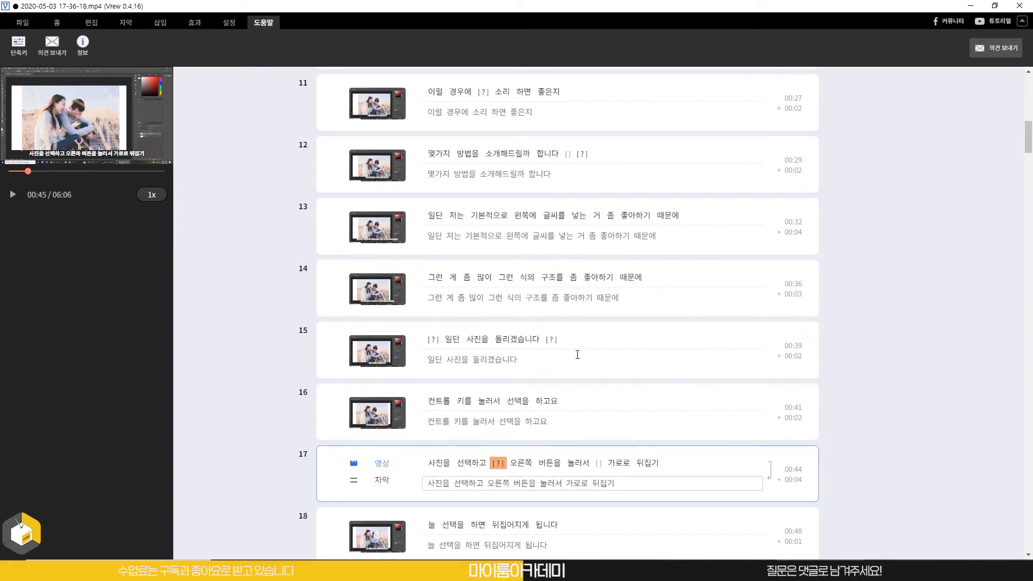
- Select the whole of clip 15, delete it, and undo the deletion
left_click(791, 324)
left_click(807, 275)
left_click(811, 331)
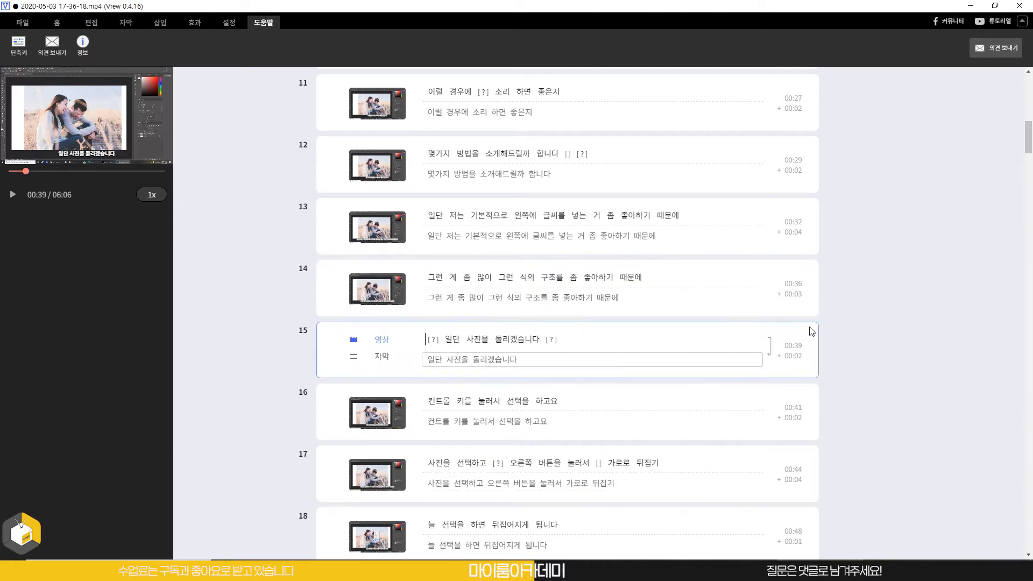
key("Escape")
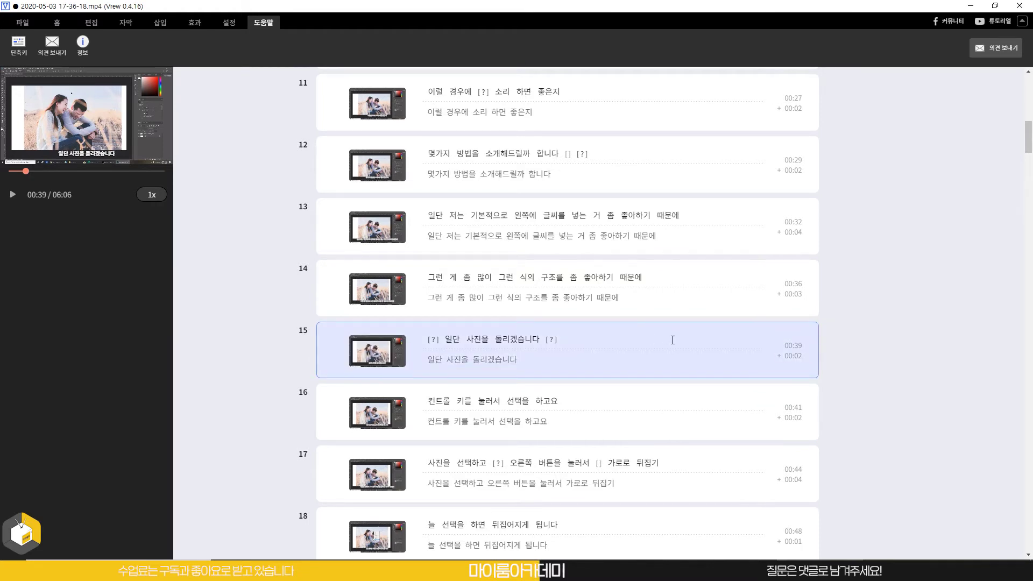
key("Delete")
key("ctrl+z")
- Go through the clips from 17 onward and correct the subtitle of clip 21 to "뭐 보통 같은 경우는 이렇게 배경"
scroll(728, 391, "down", 5)
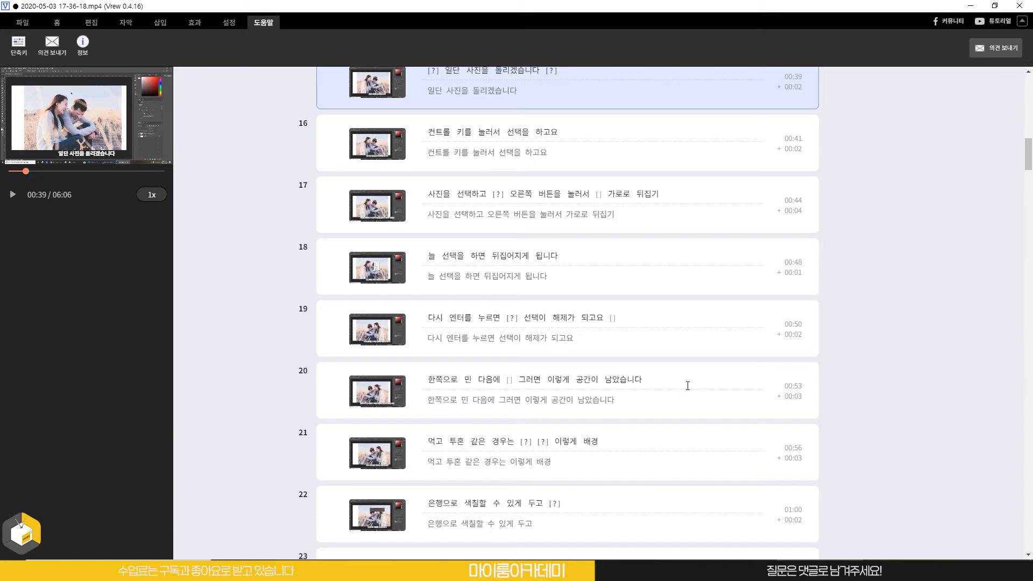
left_click(578, 194)
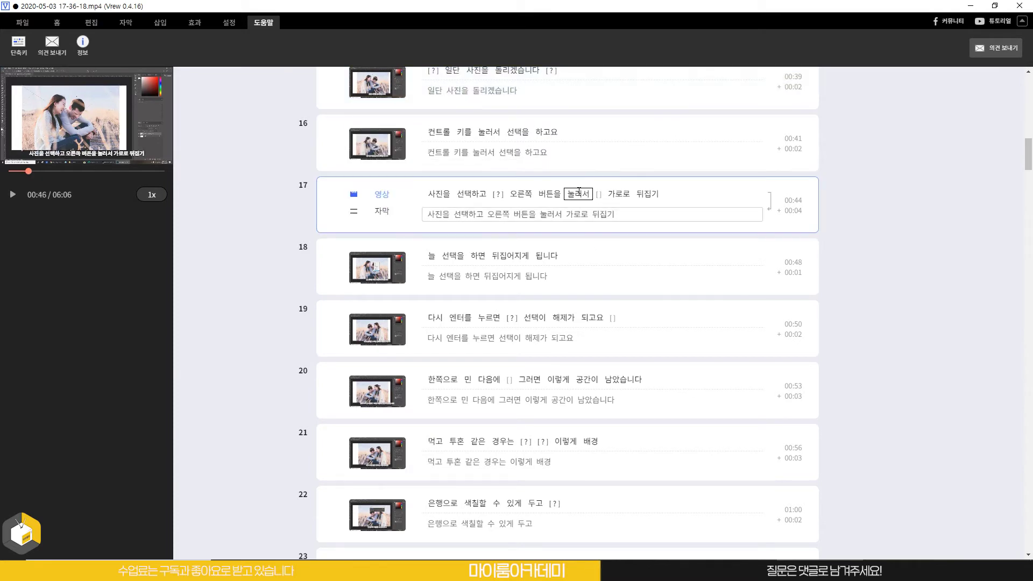
left_click(573, 253)
left_click(592, 319)
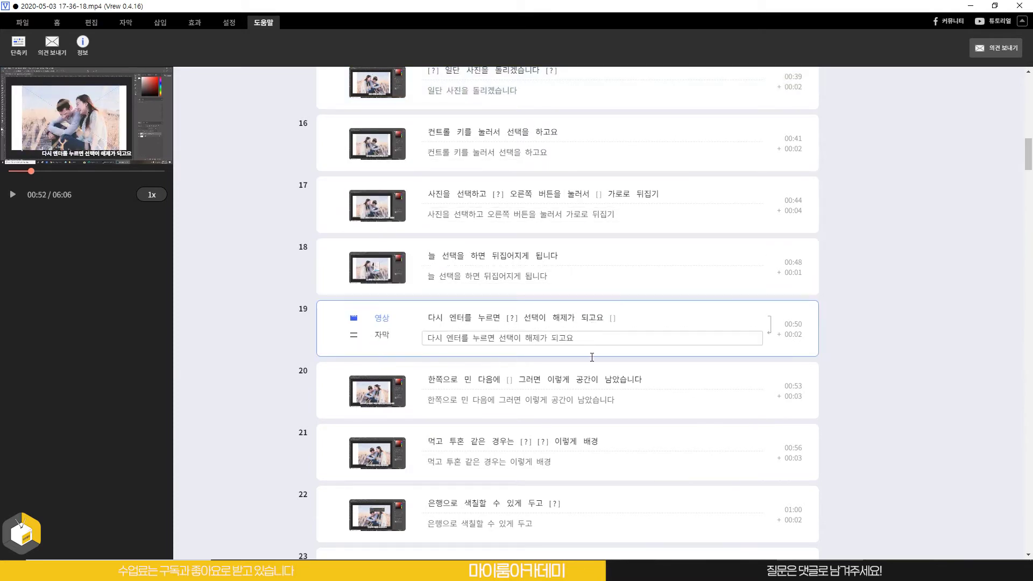
left_click(586, 379)
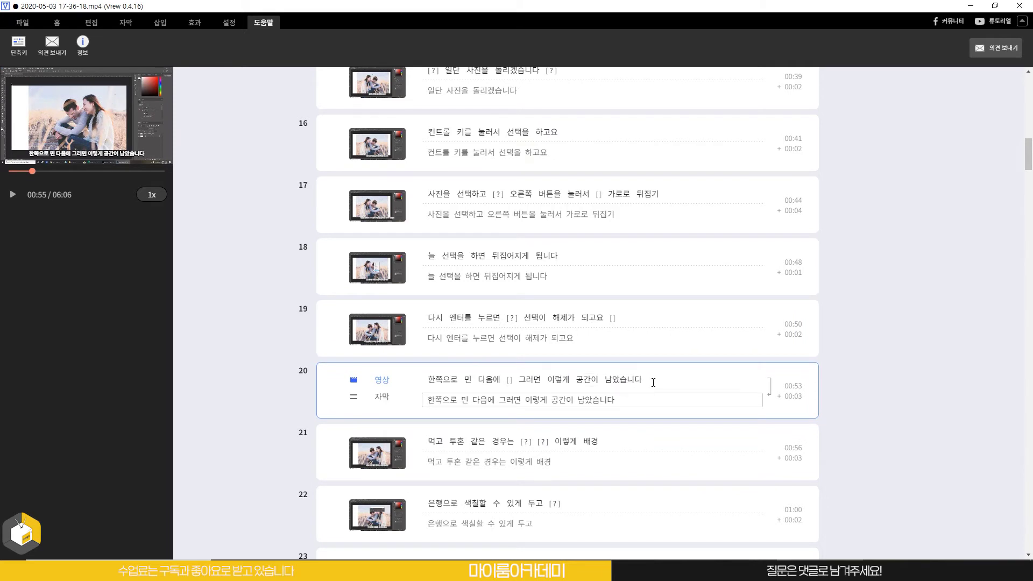
scroll(656, 381, "down", 1)
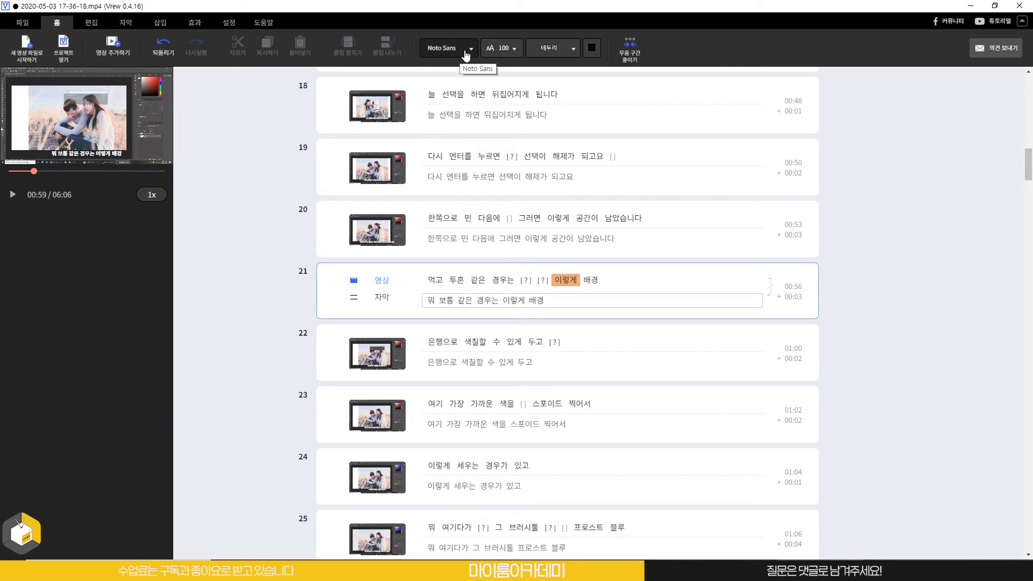
left_click(503, 52)
left_click(580, 28)
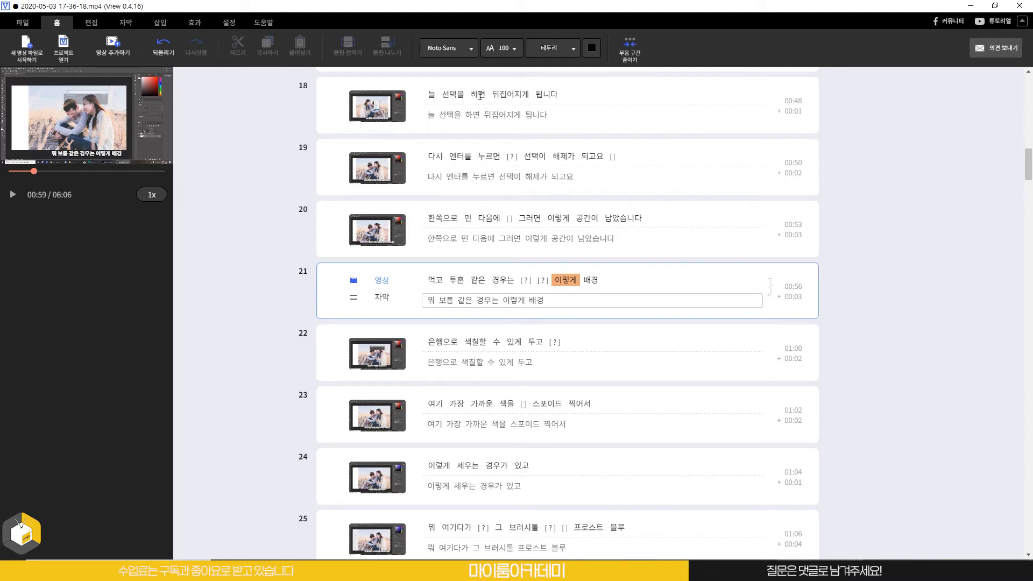
- Export the edited video as a Premiere Pro XML file named 컷편집.xml on the desktop
left_click(22, 26)
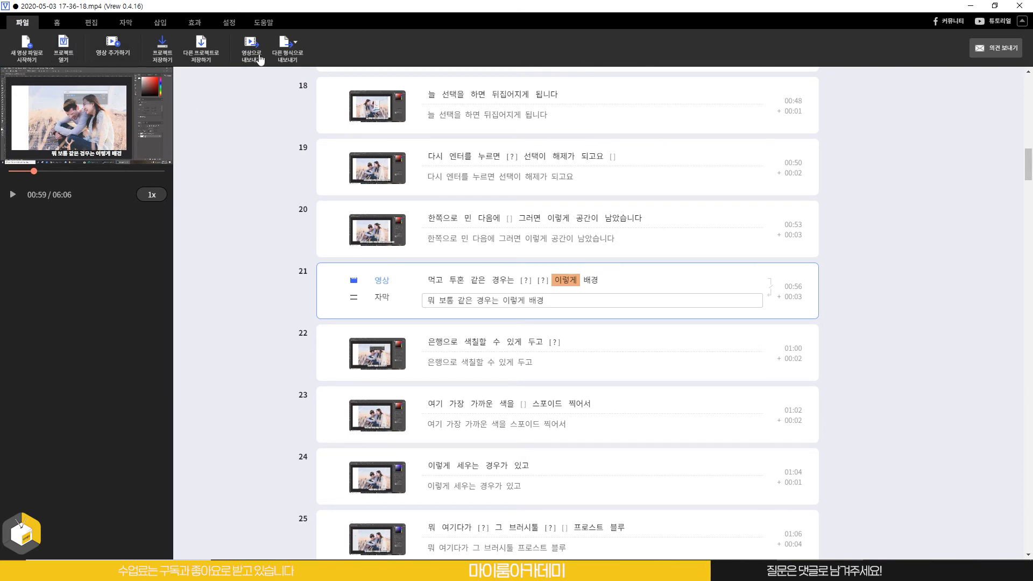
left_click(298, 55)
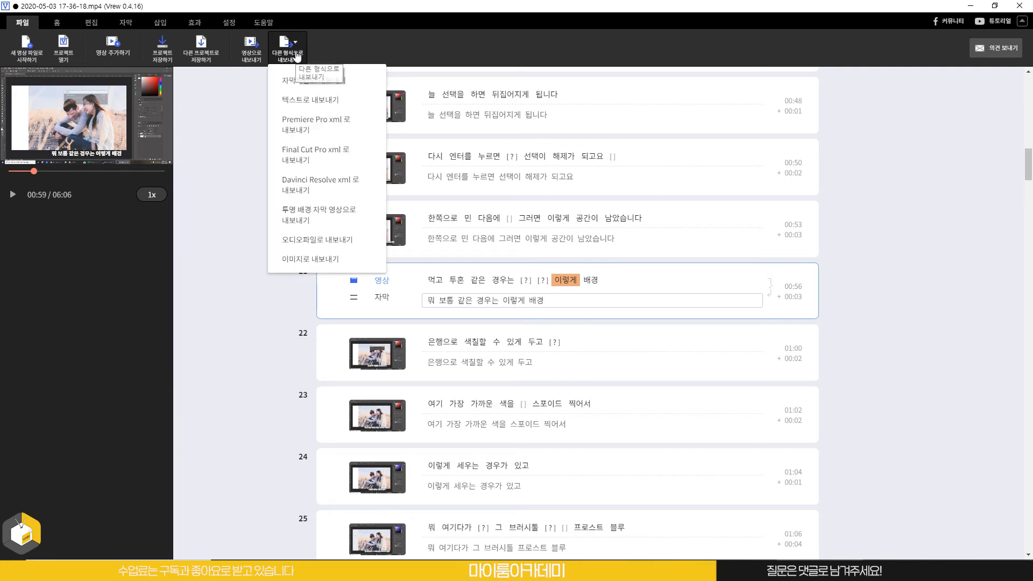
left_click(363, 130)
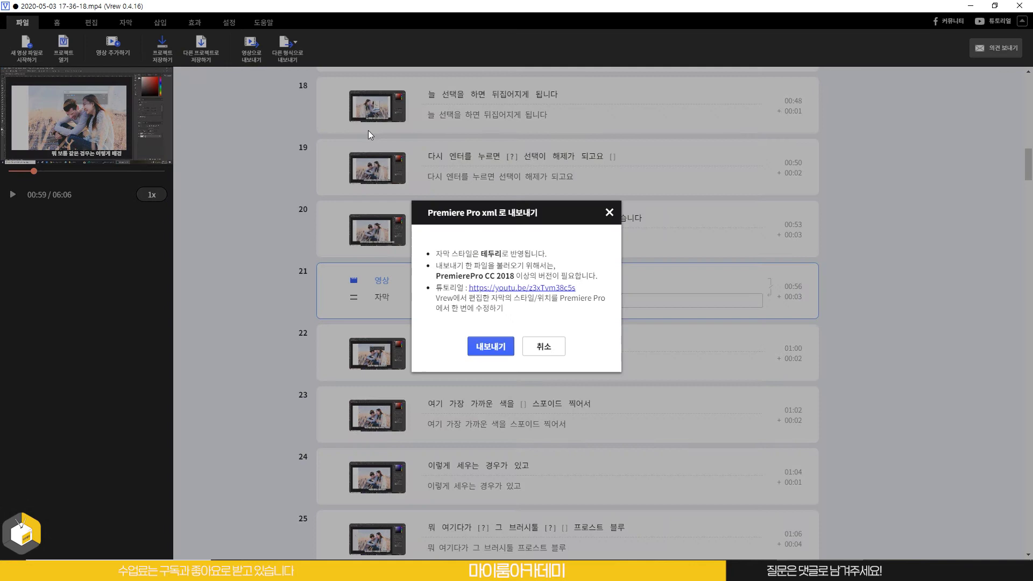
left_click(491, 347)
type("컷편집")
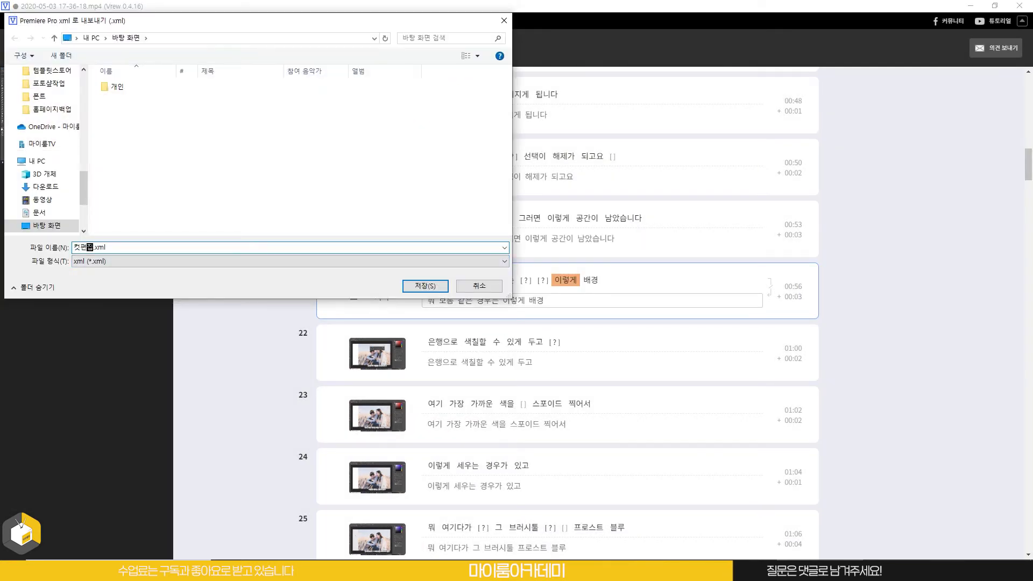
left_click(425, 292)
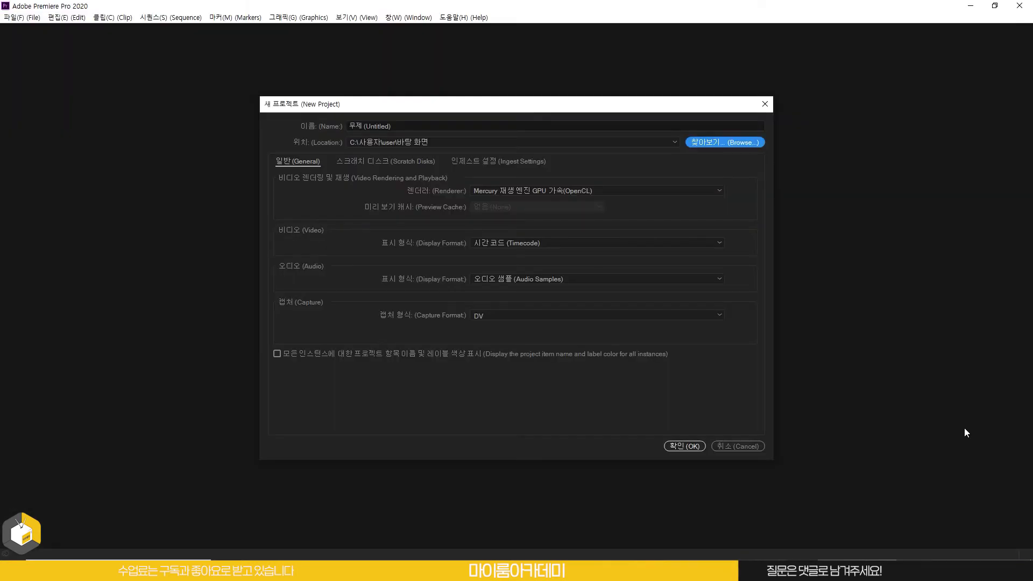
- Switch to Premiere Pro, create a new project with the default settings, and import the exported XML file into it
left_click(685, 446)
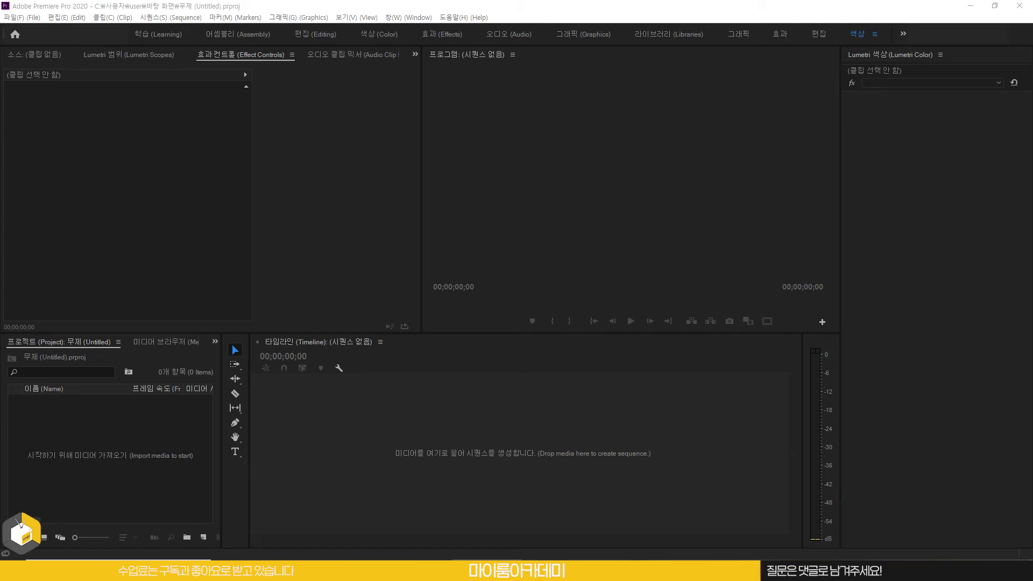
left_click_drag(1007, 434, 108, 444)
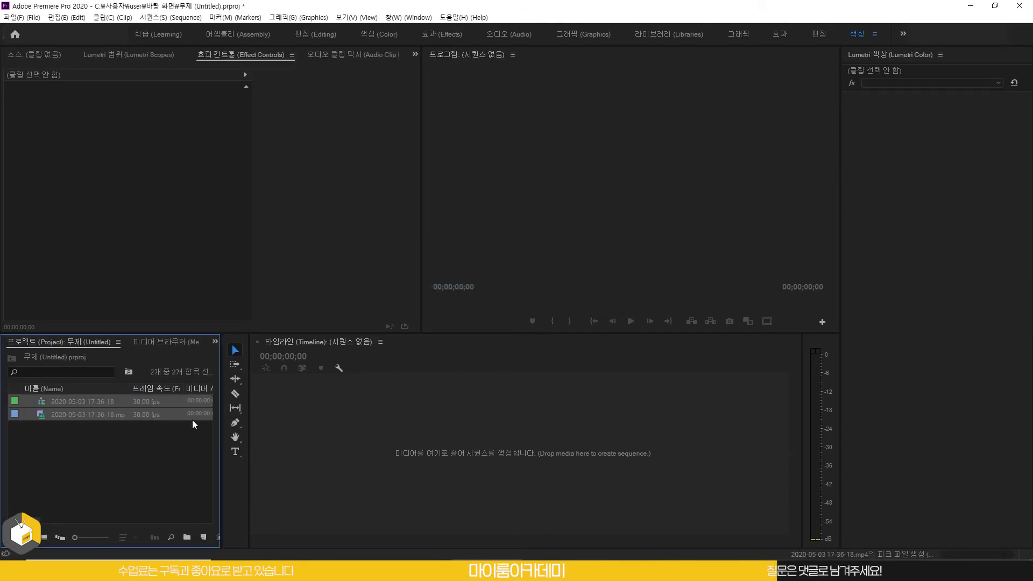
left_click(59, 401)
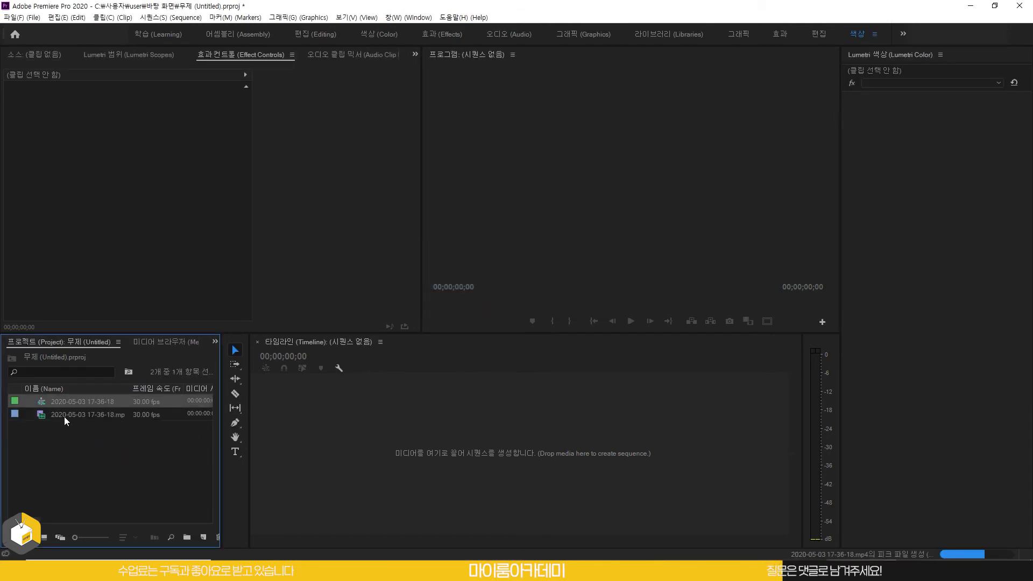
left_click(75, 434)
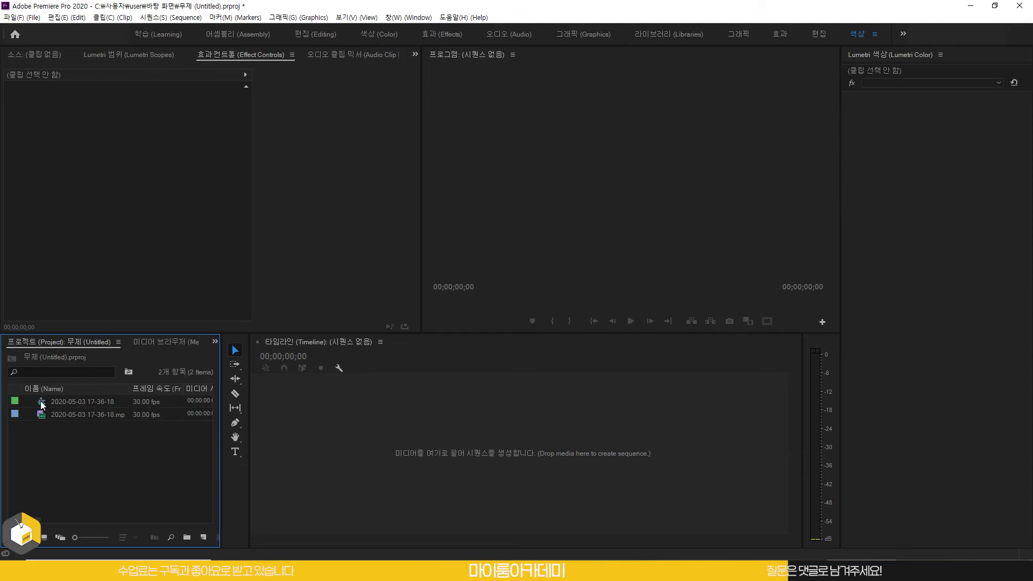
left_click_drag(81, 402, 263, 450)
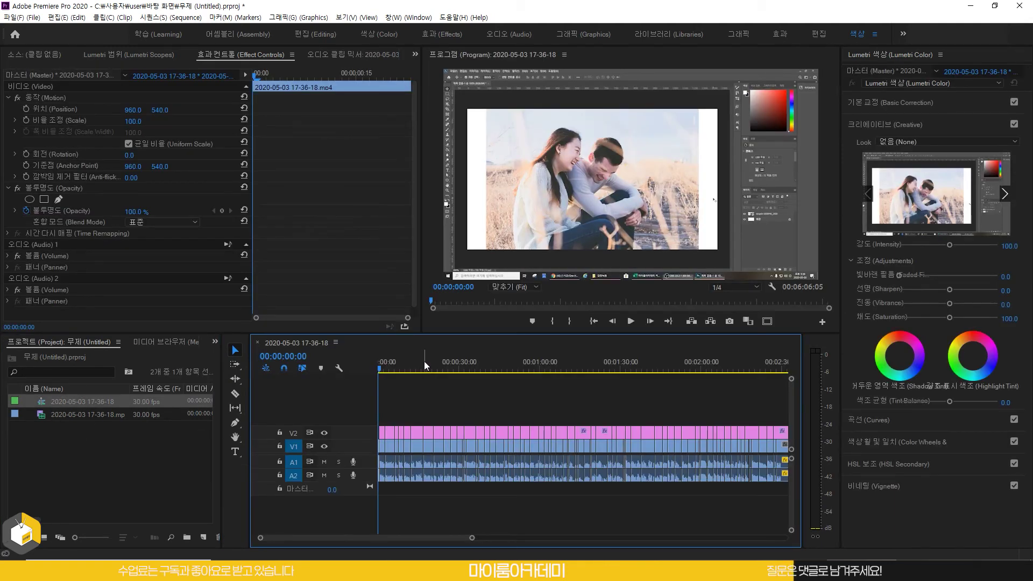
left_click_drag(390, 371, 428, 368)
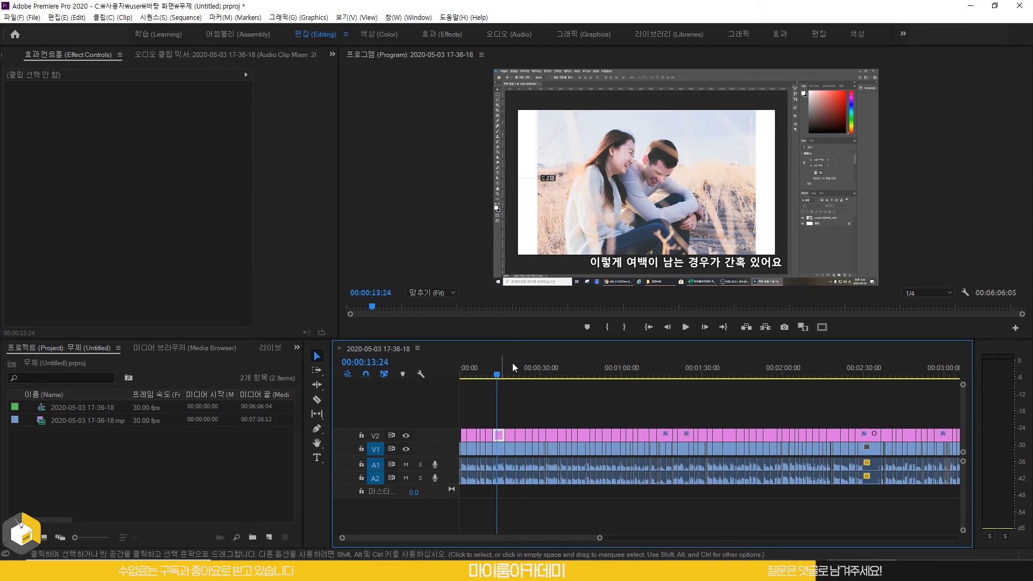
left_click(511, 368)
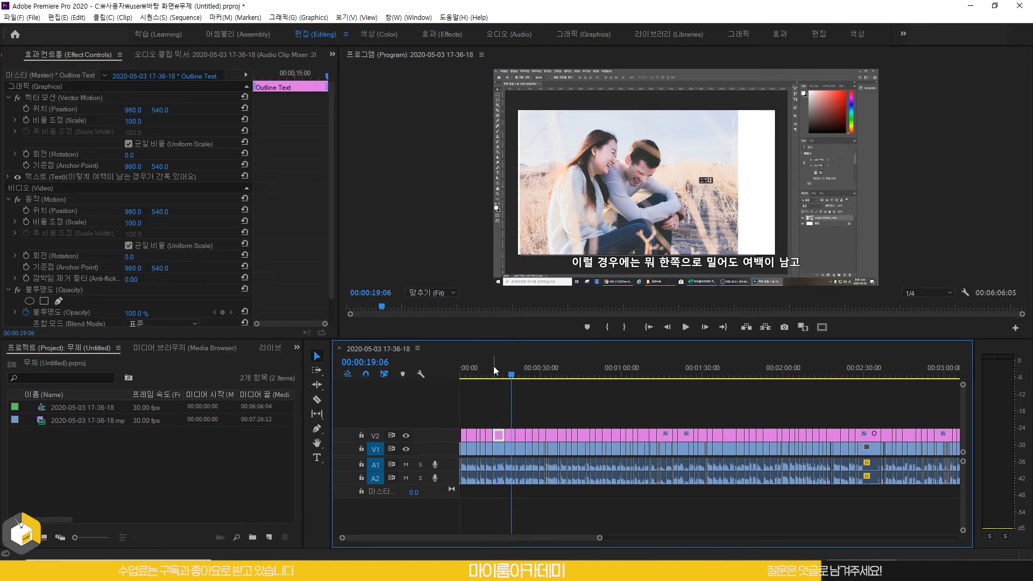
left_click_drag(492, 367, 466, 371)
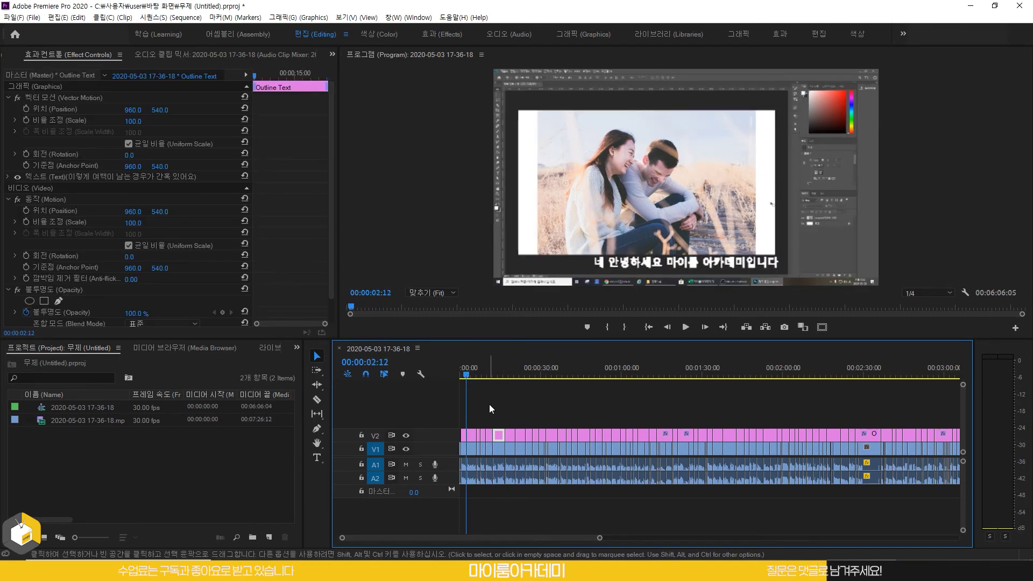
- Select the text of the first subtitle, "네 안녕하세요 마이룸 아카데미입니다", and save its formatting as a new master style named 말자막스타일
left_click(465, 370)
left_click(463, 436)
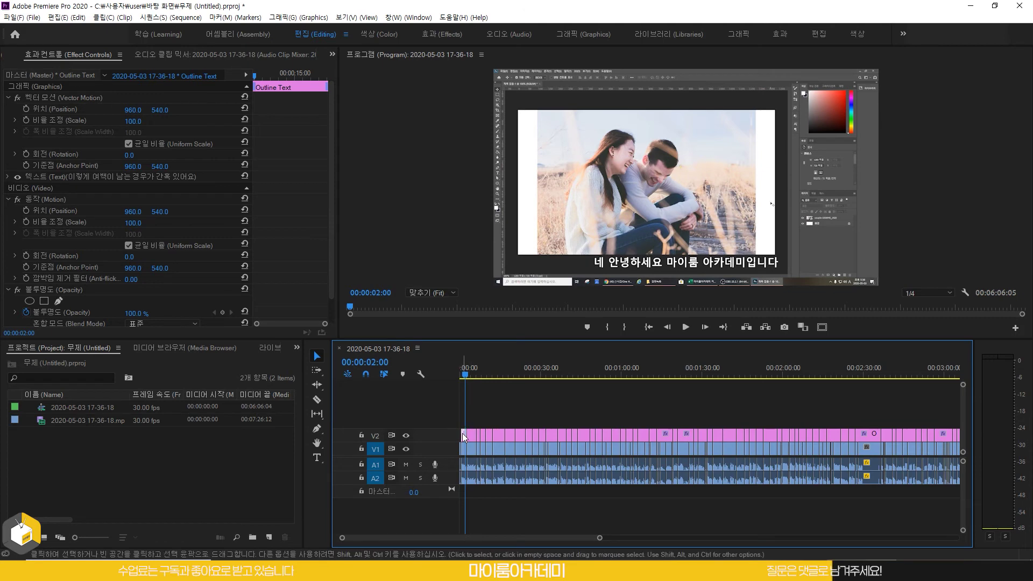
left_click(584, 34)
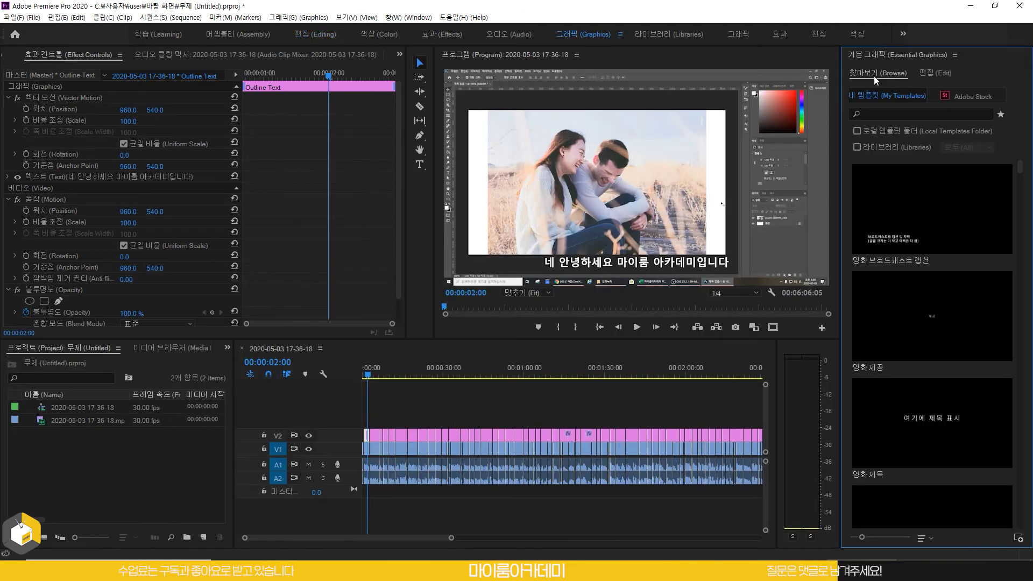
left_click(944, 72)
left_click(921, 89)
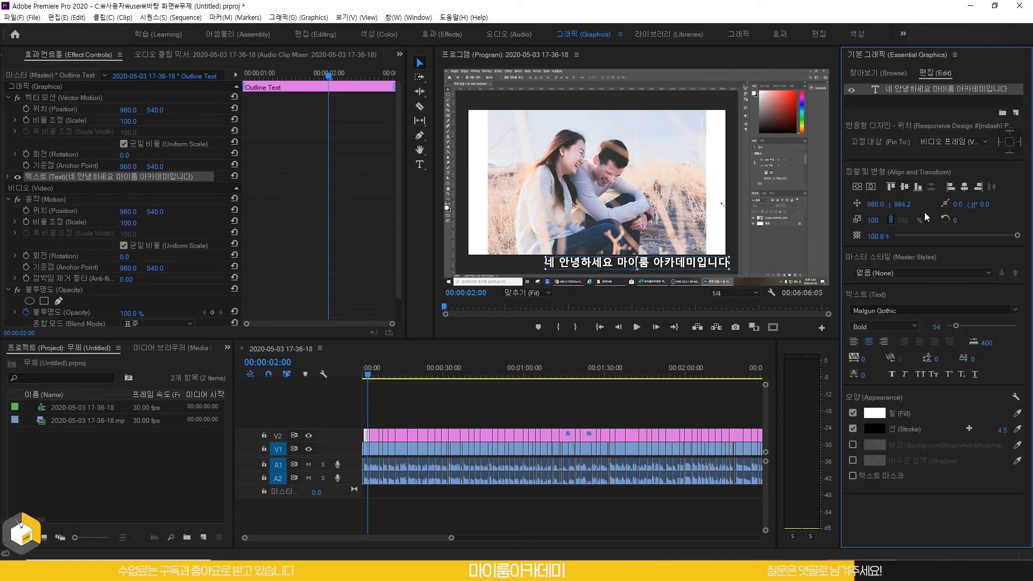
left_click(870, 286)
type("자")
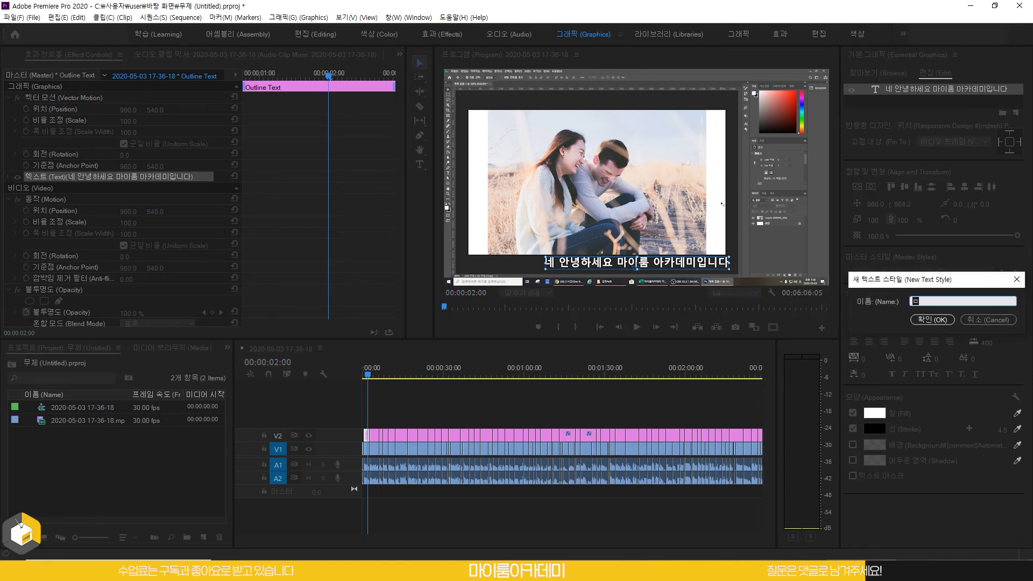
type("말자막스타이")
key("Return")
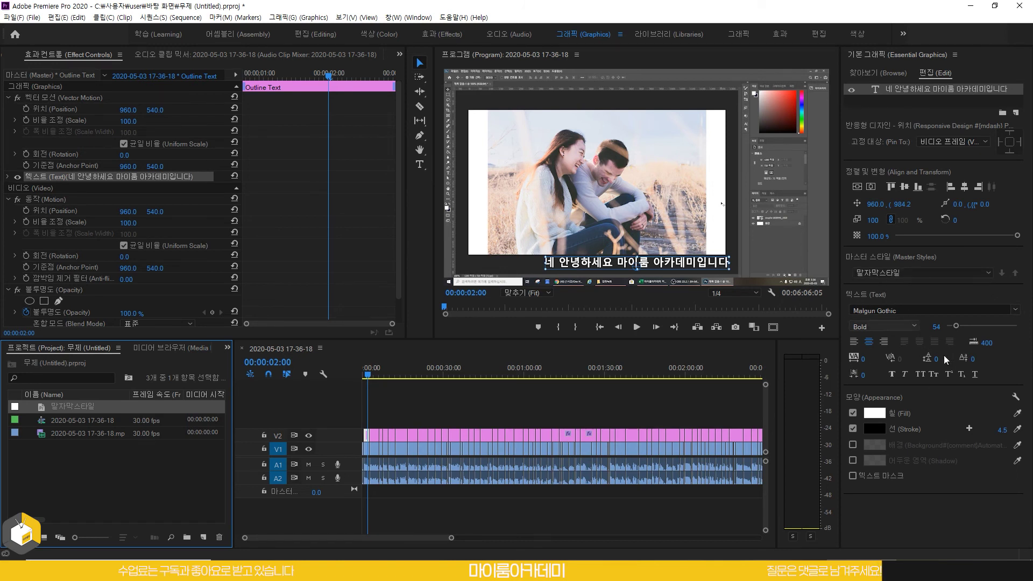
- Enlarge the first subtitle's text to size 74, turn off its stroke, and enable a background with size 6.7
left_click_drag(956, 325, 958, 325)
left_click(853, 429)
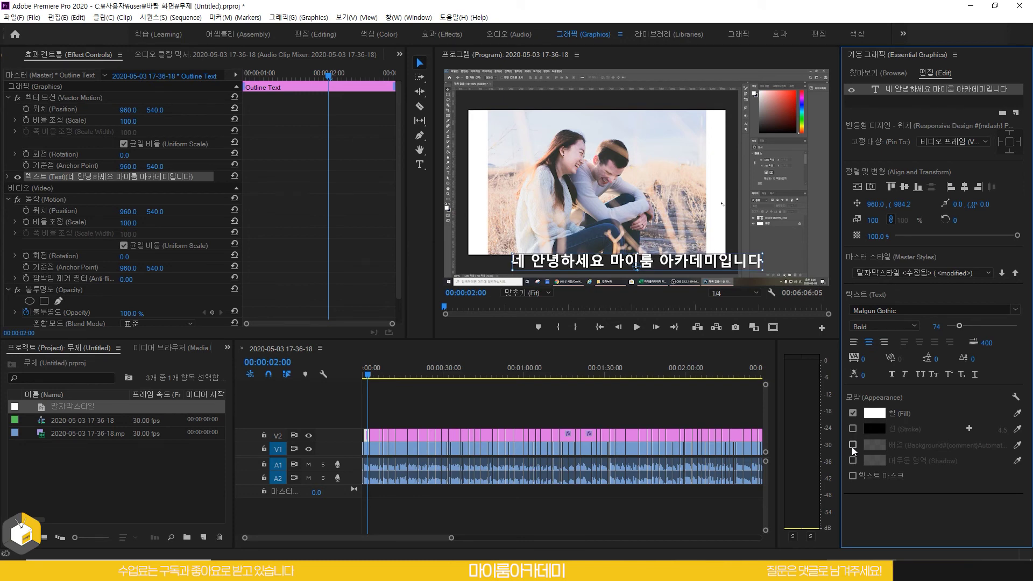
left_click(852, 446)
left_click_drag(914, 479, 920, 478)
- Make the first subtitle's background white and set its text fill to dark grey 272727
left_click(875, 445)
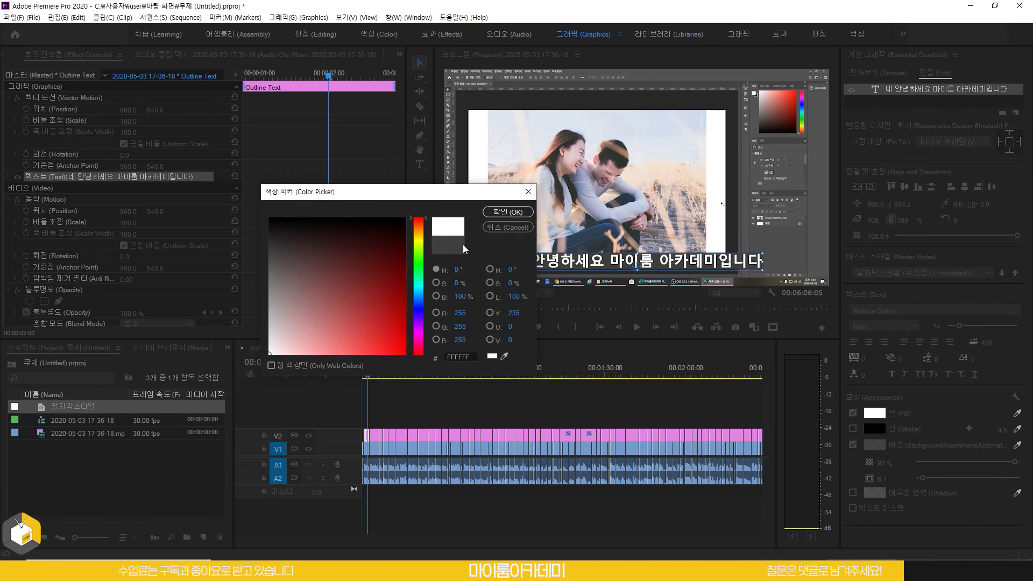
left_click_drag(273, 255, 248, 238)
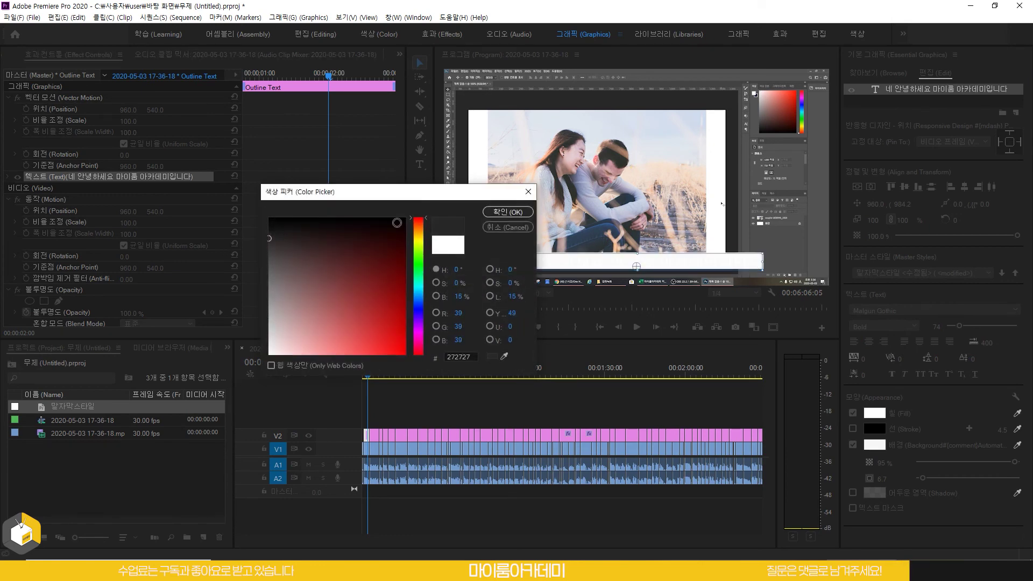
left_click(507, 212)
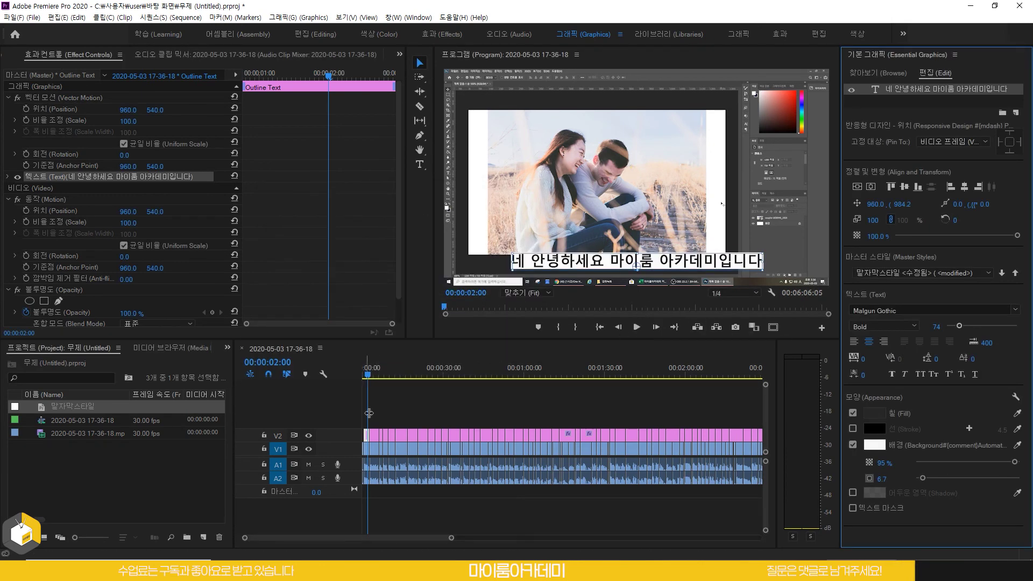
- Compare the first subtitle with the next one and push its modified formatting to the 말자막스타일 master style
left_click(372, 375)
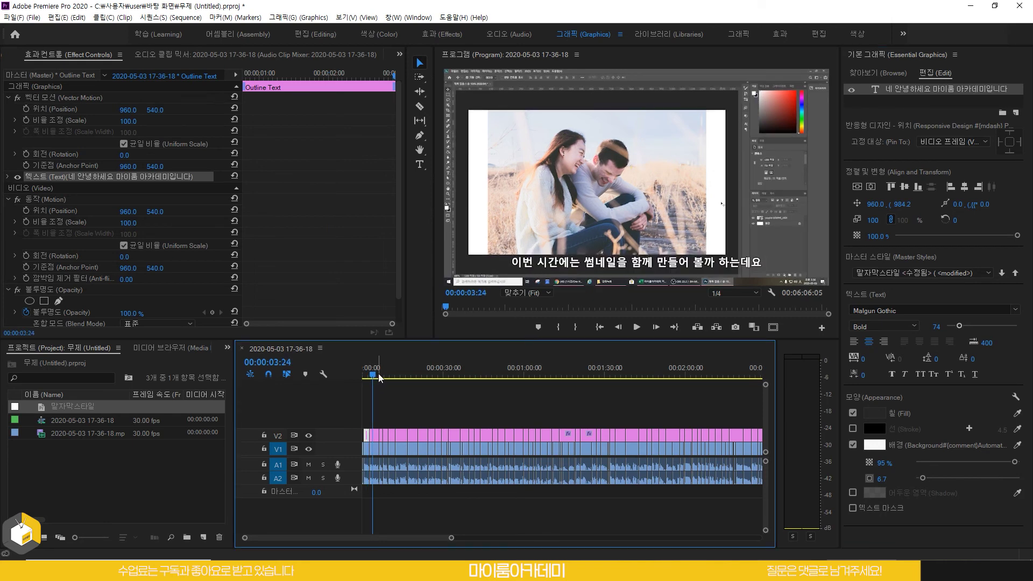
left_click(367, 375)
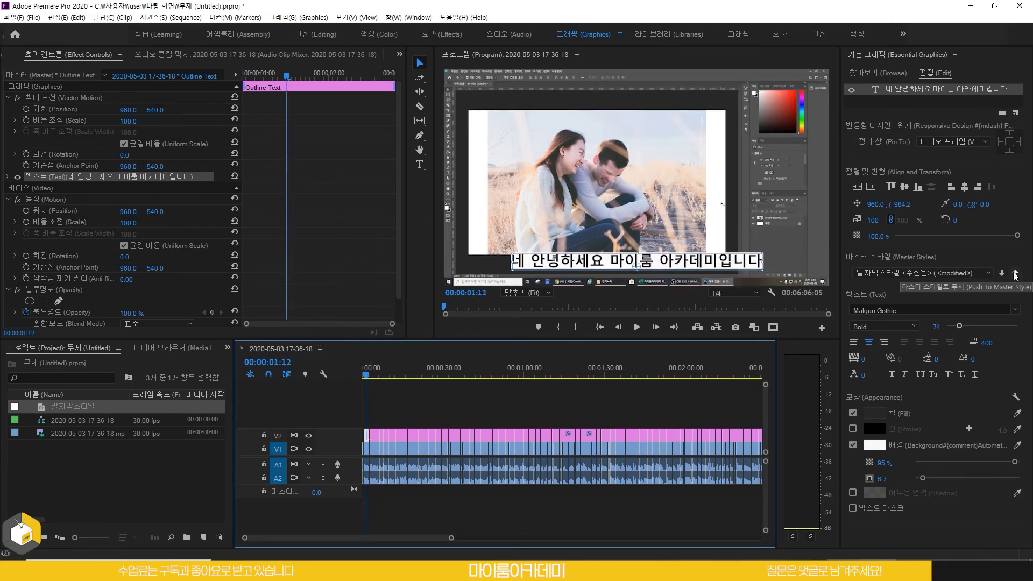
left_click(1015, 274)
left_click(135, 473)
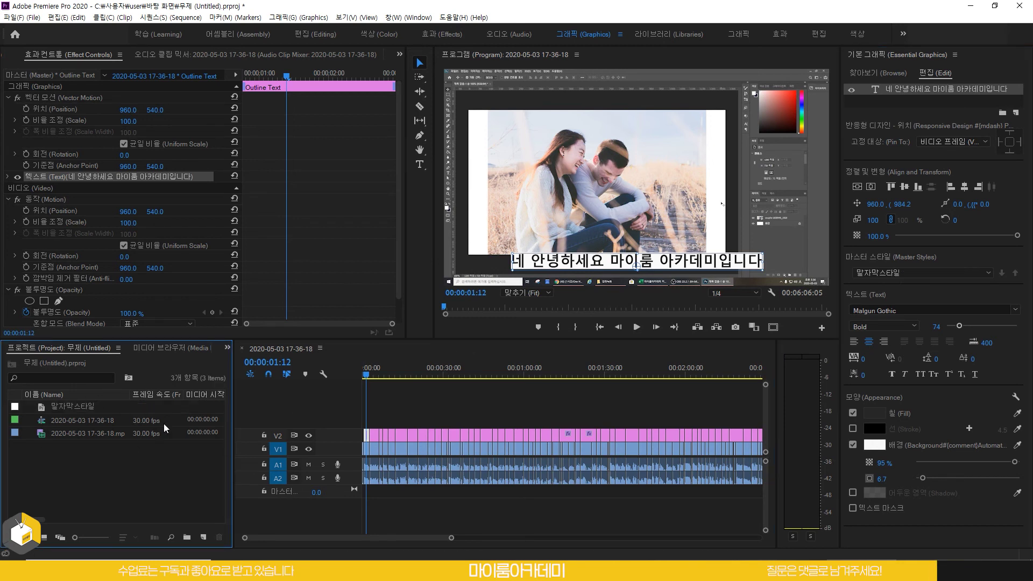
- Select all the subtitle clips on track V2 and apply the 말자막스타일 master style to them
left_click(74, 409)
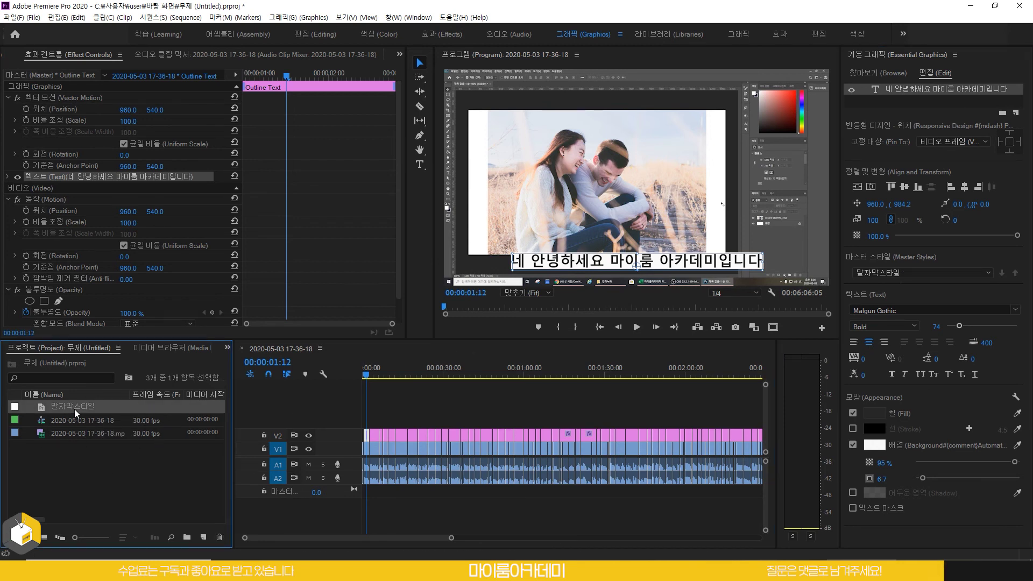
left_click(422, 411)
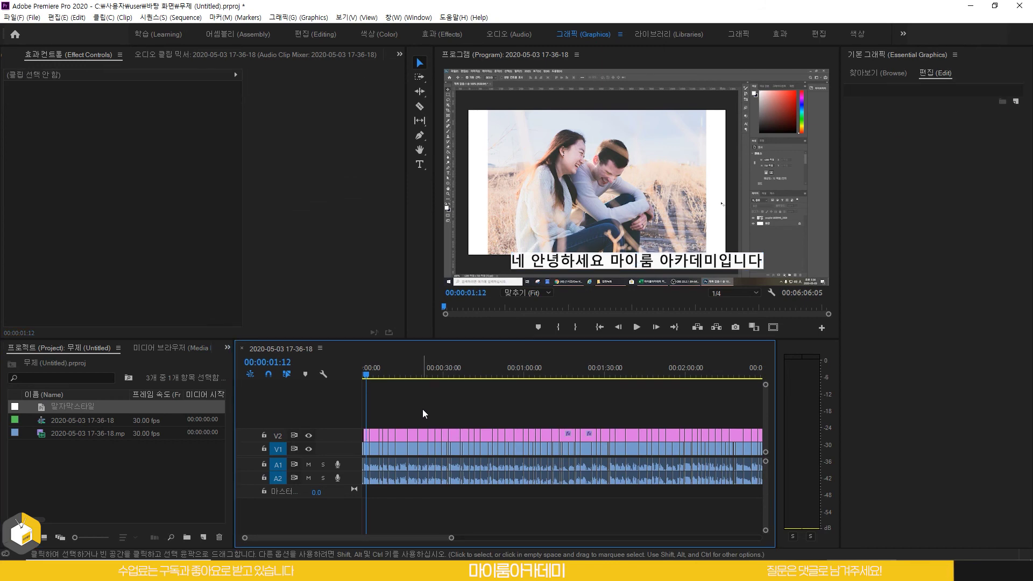
key("minus")
left_click_drag(640, 437, 358, 438)
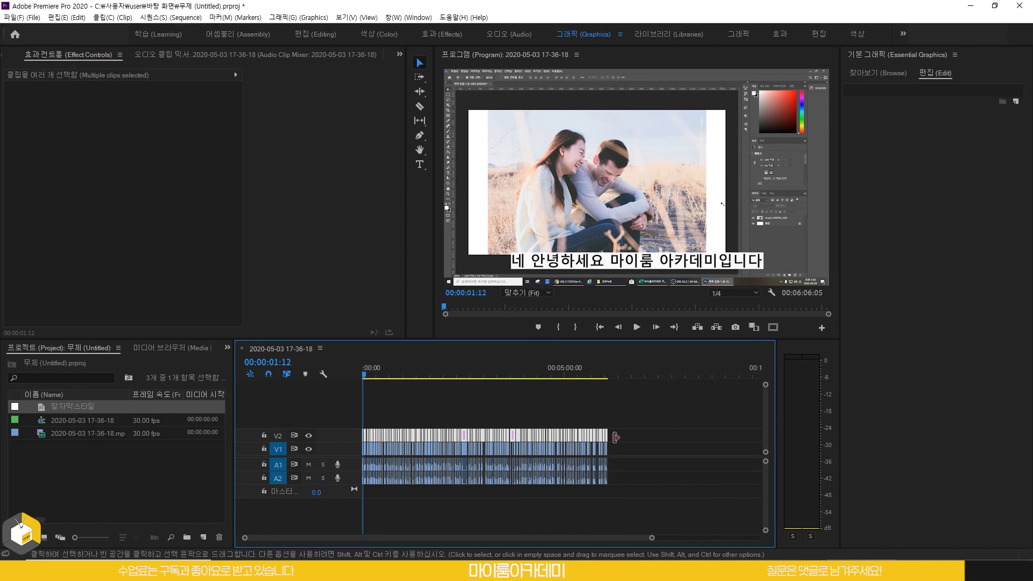
left_click_drag(68, 408, 411, 435)
- Reduce the text of the subtitle "이렇게 여백이 남는 경우가 간혹 있어요" to size 61 and push the change to the master style
key("equal")
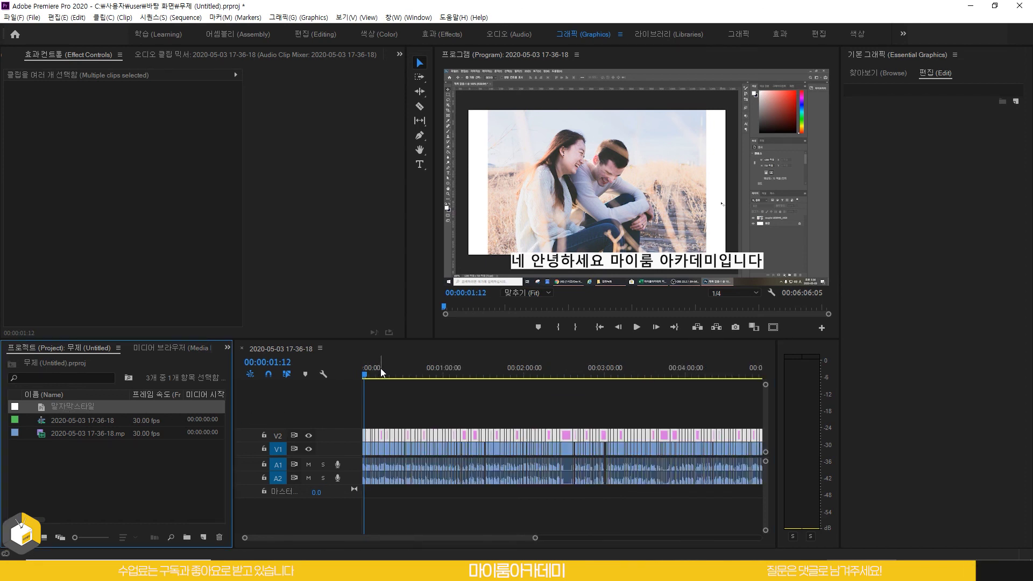
mouse_move(381, 372)
left_mouse_down()
mouse_move(366, 372)
mouse_move(465, 373)
mouse_move(398, 372)
left_mouse_up()
left_click(401, 435)
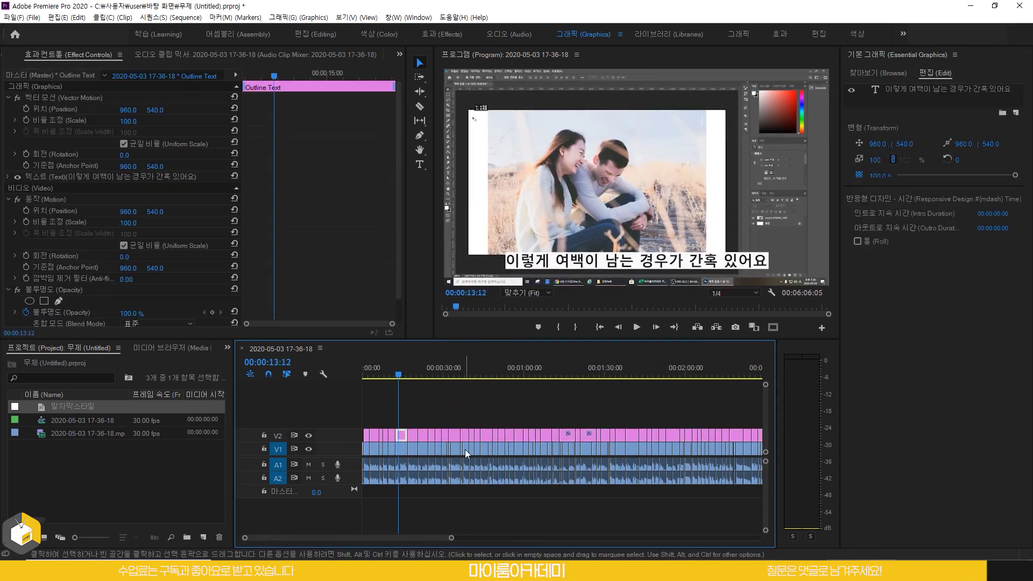
left_click(914, 89)
left_click_drag(956, 327, 957, 328)
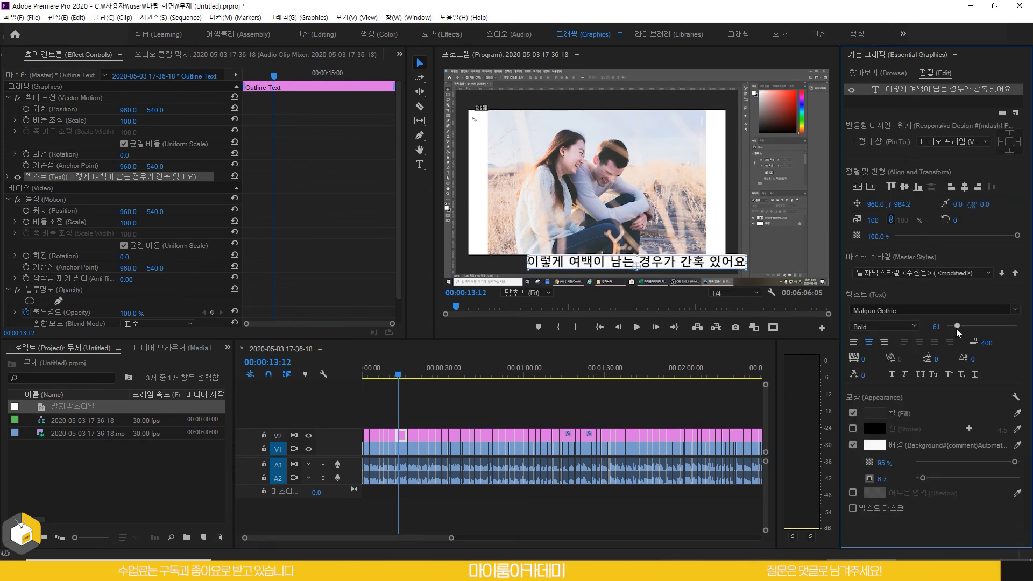
left_click(1015, 274)
- Check the updated subtitle style at several points further along the timeline, up to 00:00:57:00
left_click(423, 374)
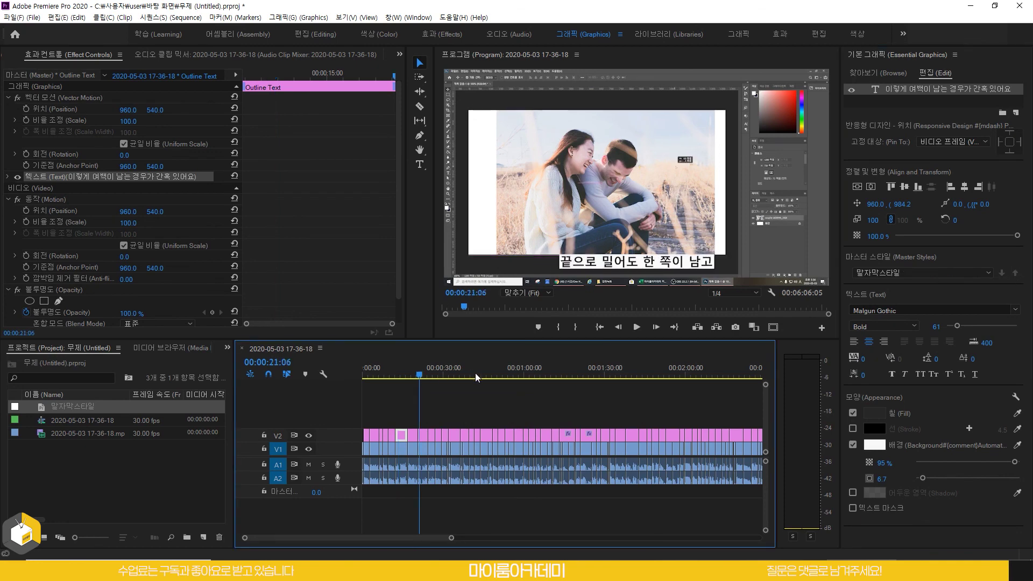
left_click(477, 375)
left_click(516, 368)
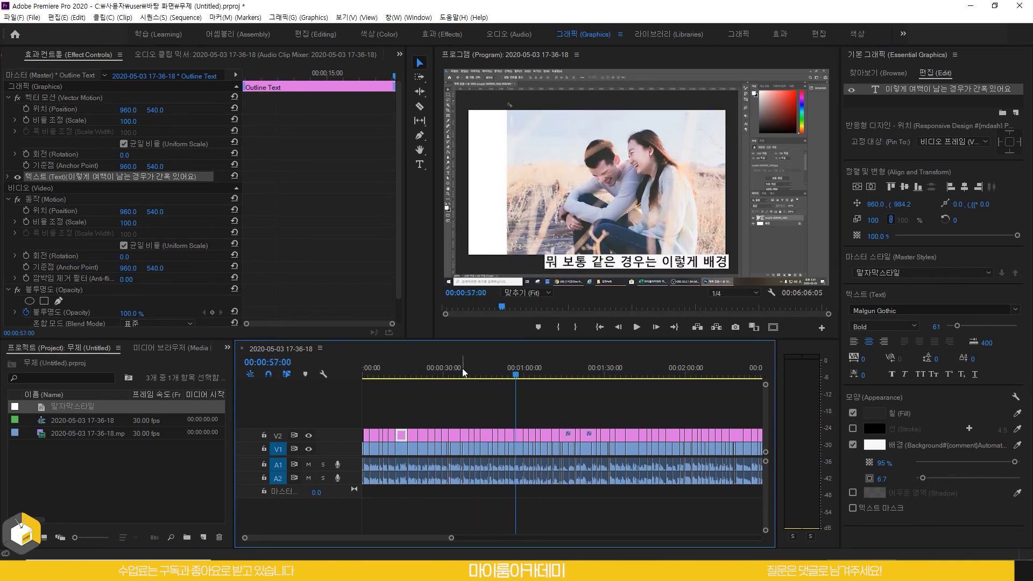